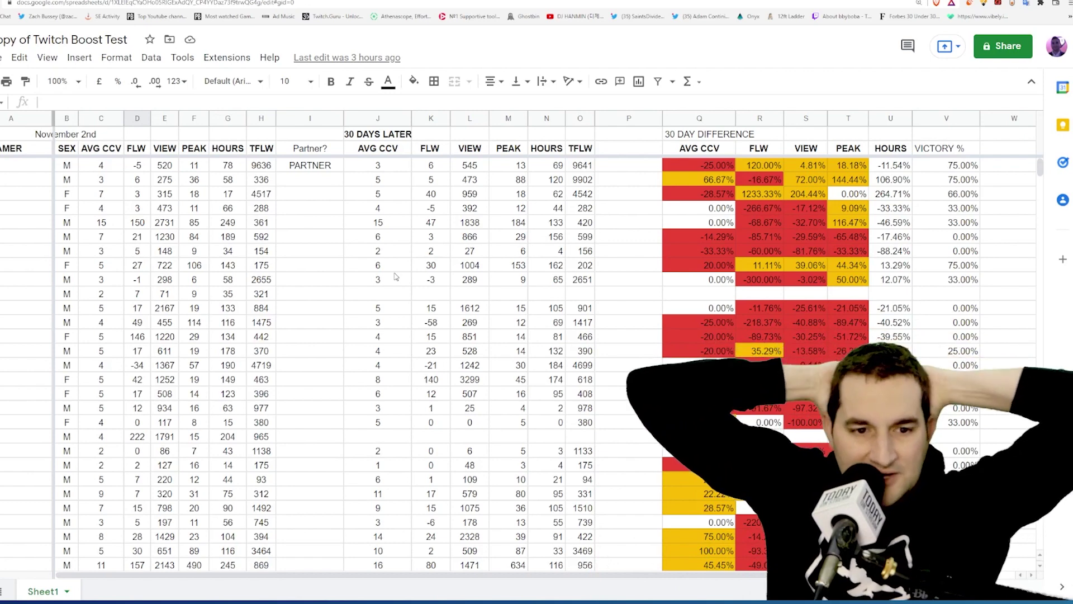
# Check a 30-days-later AVG CCV value and an empty Partner? cell, then zoom the page in
pyautogui.click(378, 193)
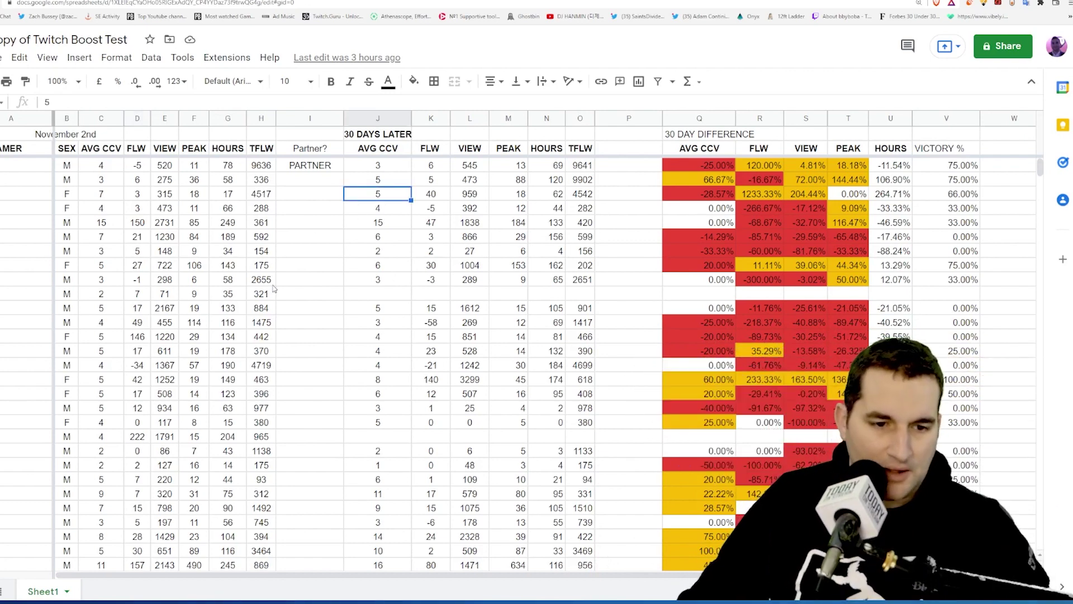
pyautogui.click(326, 283)
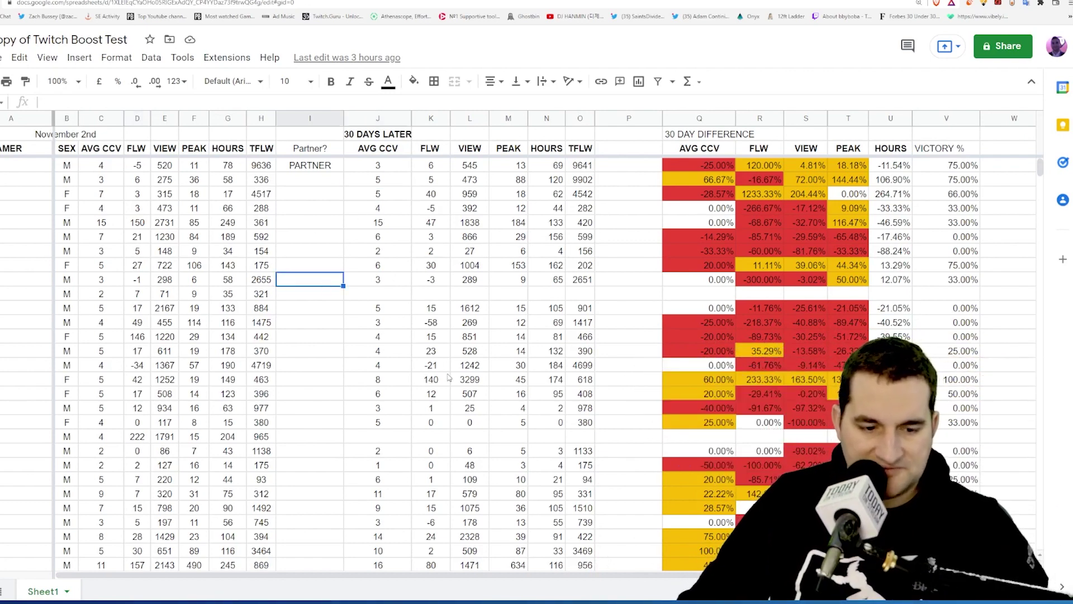
pyautogui.hotkey('ctrl', '+')
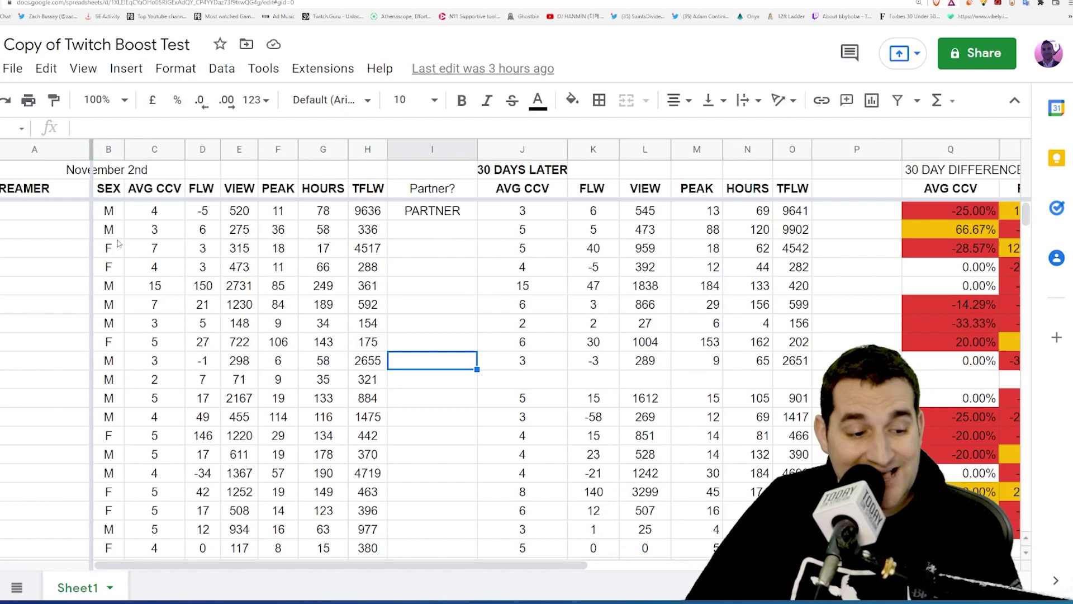
pyautogui.click(151, 190)
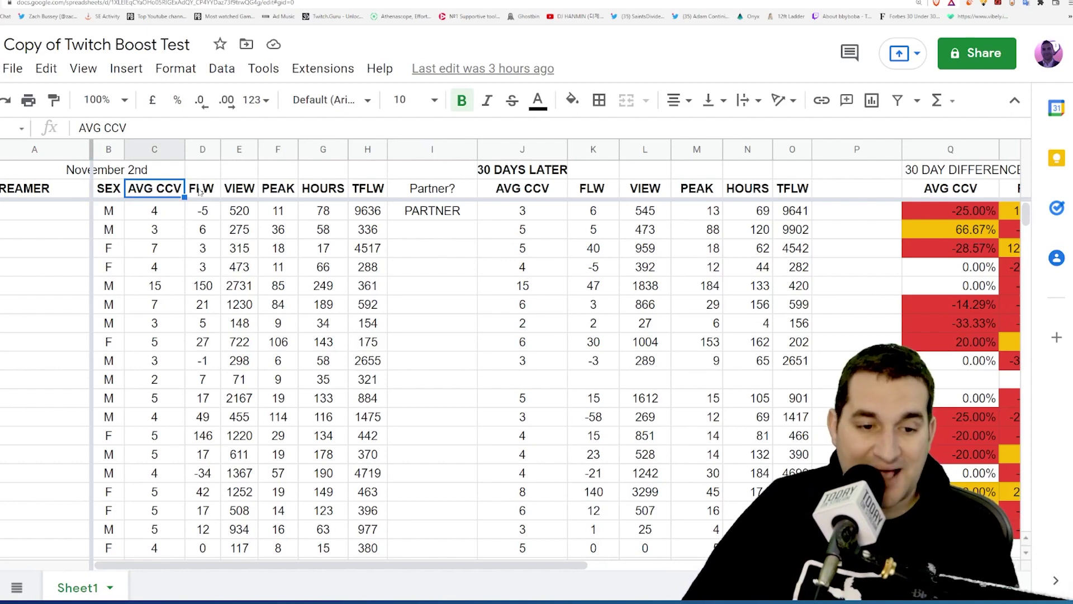
pyautogui.click(204, 191)
pyautogui.click(239, 188)
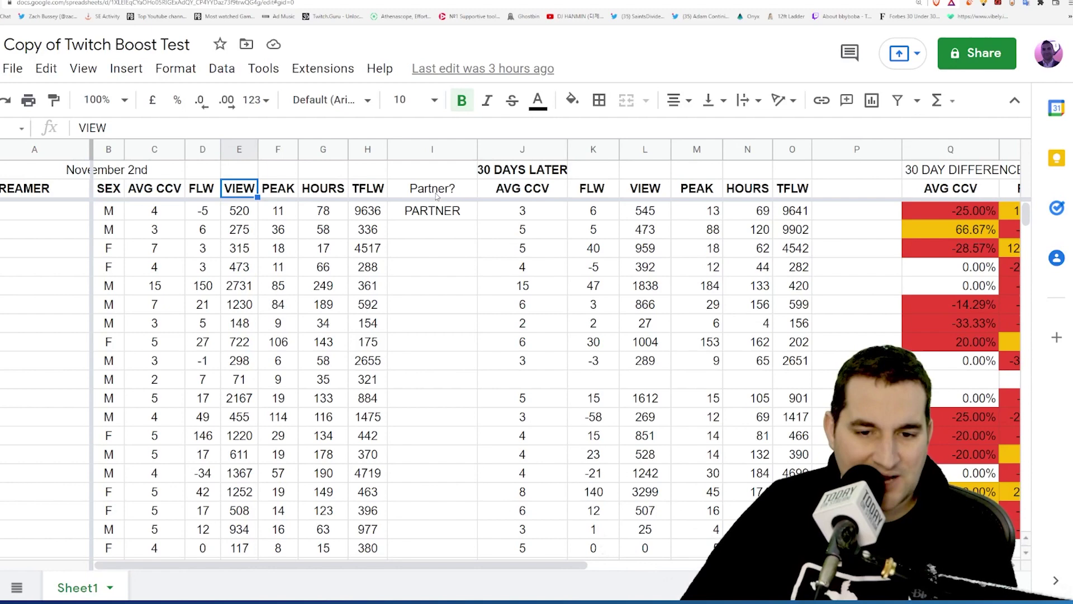
pyautogui.moveTo(437, 195); pyautogui.dragTo(433, 212)
pyautogui.click(235, 229)
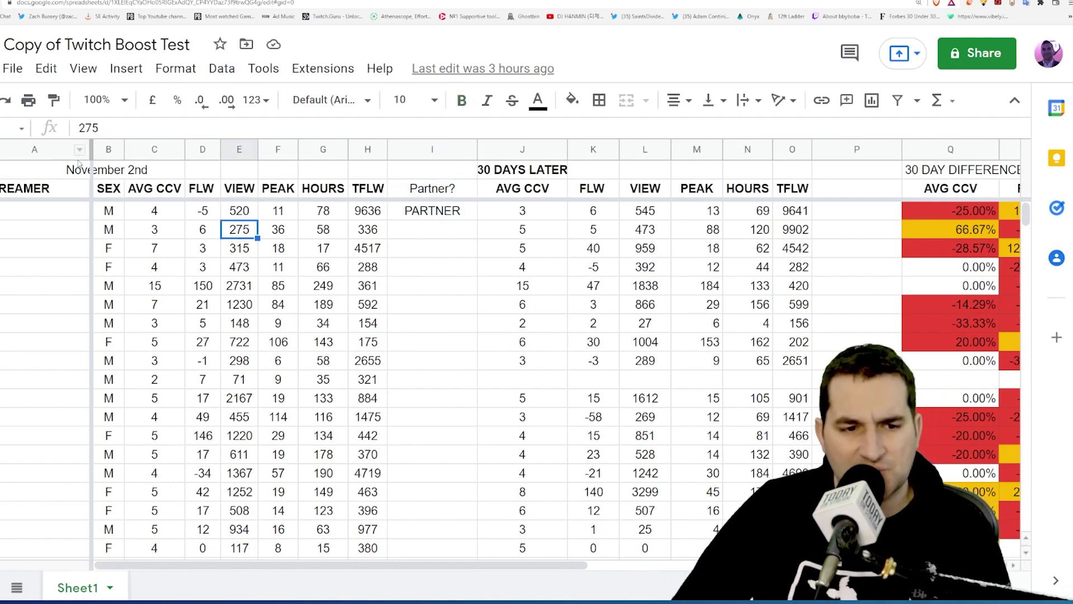
pyautogui.click(109, 171)
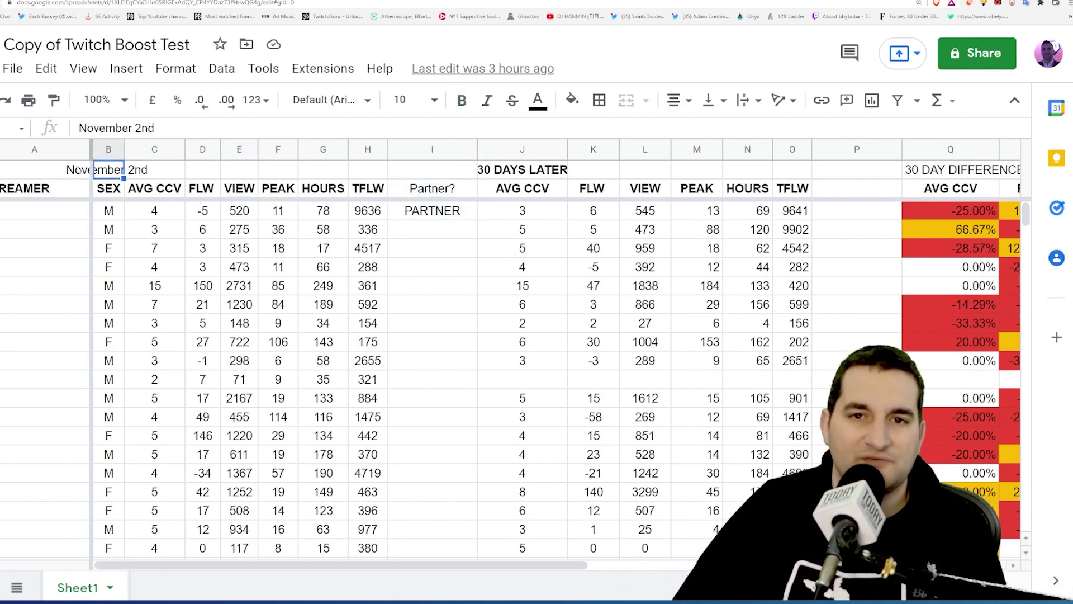
pyautogui.moveTo(110, 211); pyautogui.dragTo(327, 418)
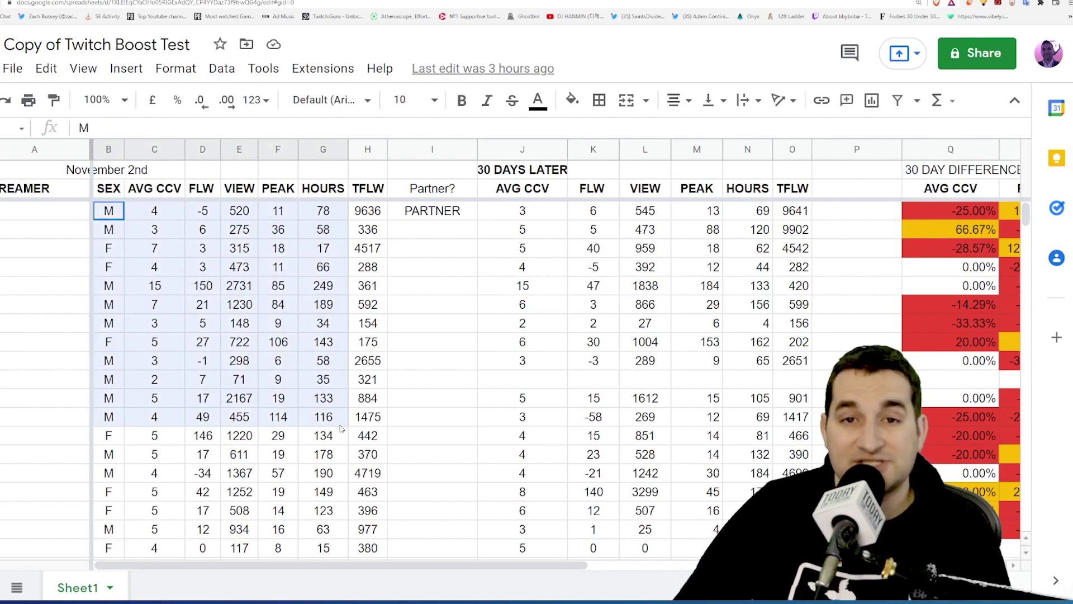
pyautogui.click(177, 288)
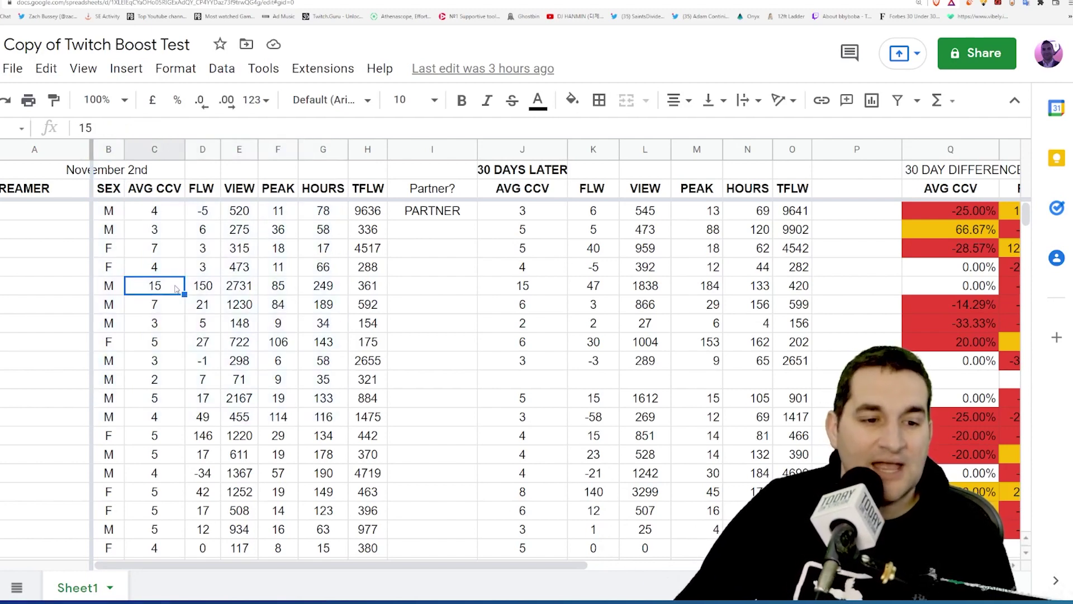
pyautogui.moveTo(108, 211); pyautogui.dragTo(310, 219)
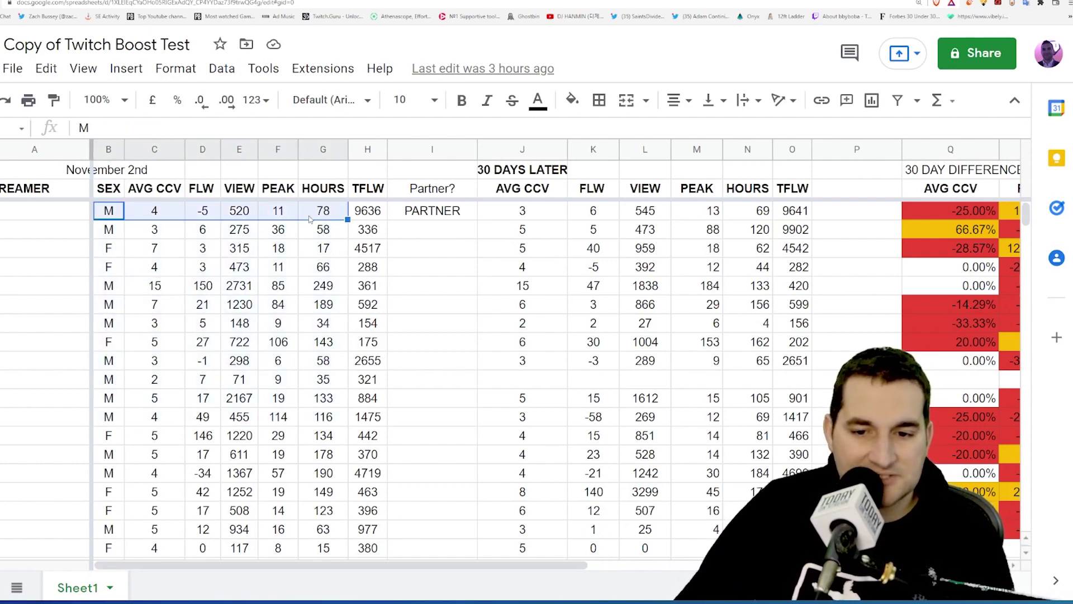
pyautogui.click(750, 237)
pyautogui.moveTo(523, 211)
pyautogui.mouseDown()
pyautogui.moveTo(838, 224)
pyautogui.moveTo(820, 222)
pyautogui.mouseUp()
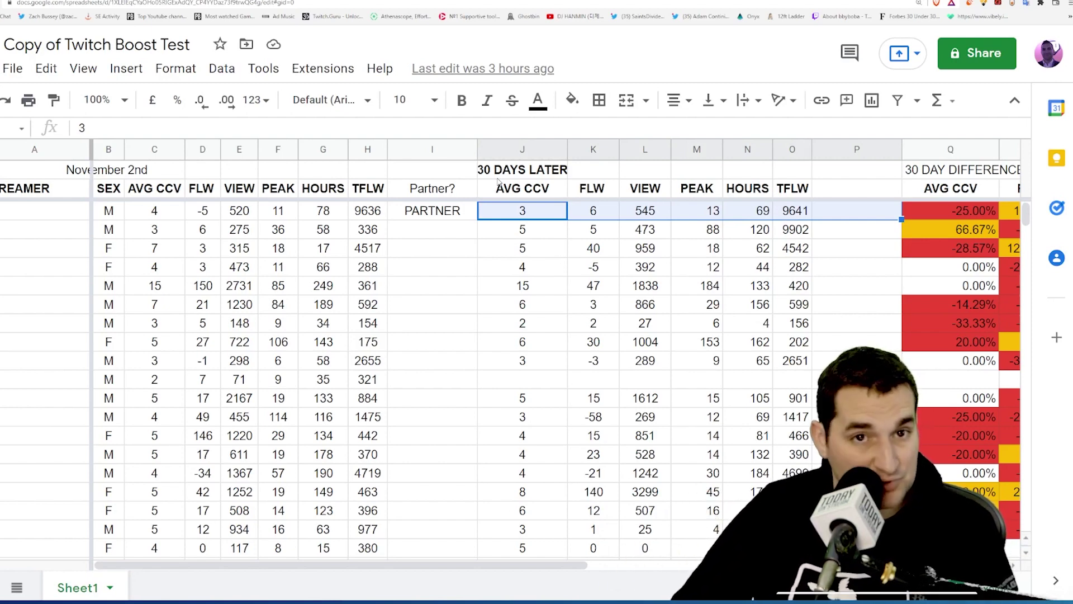
pyautogui.click(161, 212)
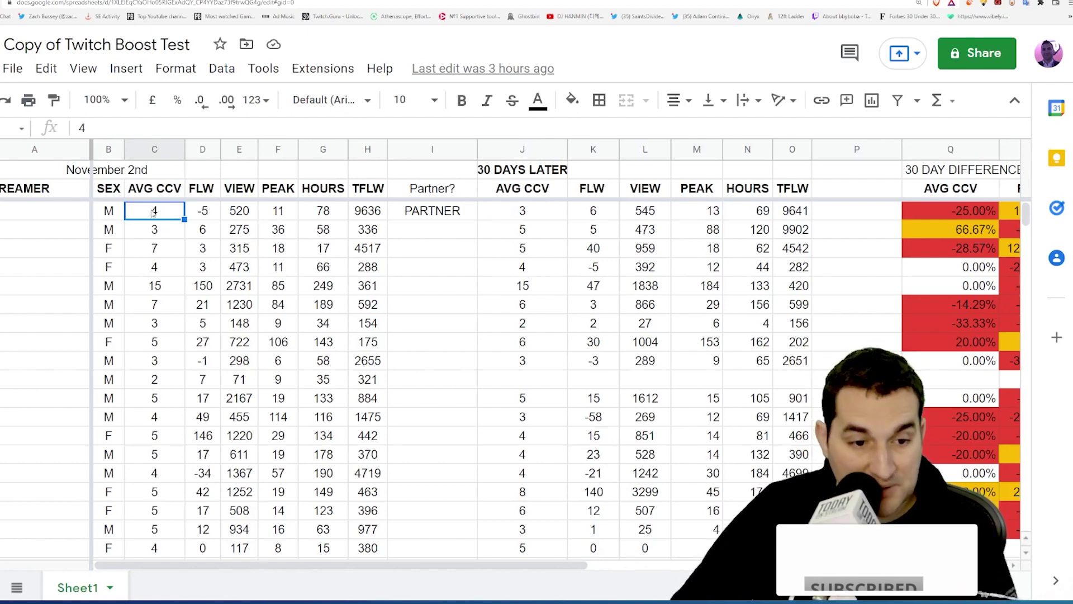
pyautogui.click(197, 211)
pyautogui.click(254, 214)
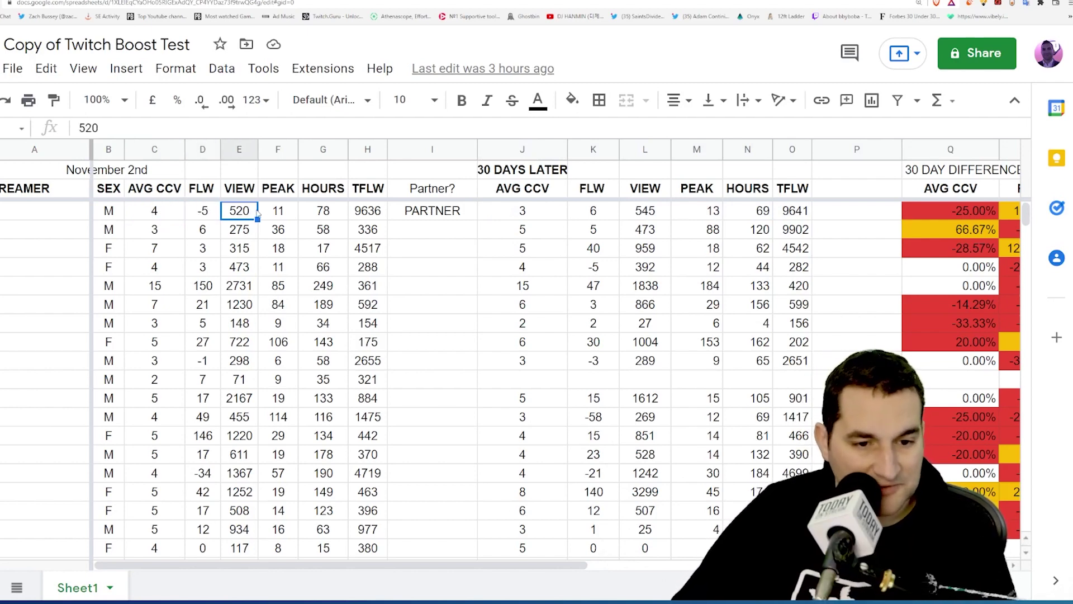
pyautogui.click(331, 212)
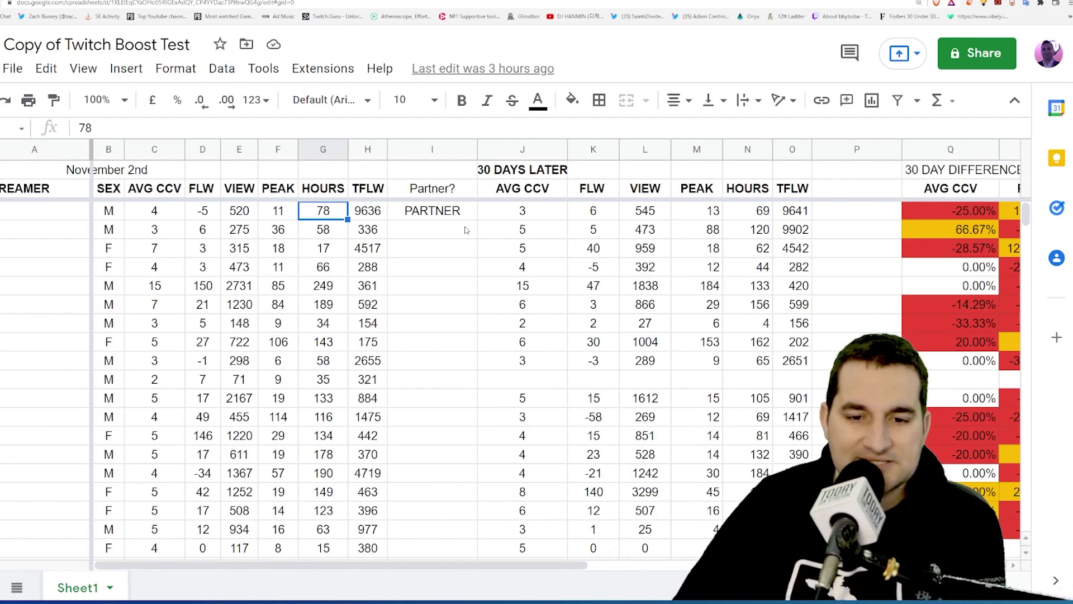
# Select the 30 Days Later stats block and check the HOURS value 44 and a streamer lacking data
pyautogui.moveTo(522, 211); pyautogui.dragTo(710, 341)
pyautogui.click(755, 266)
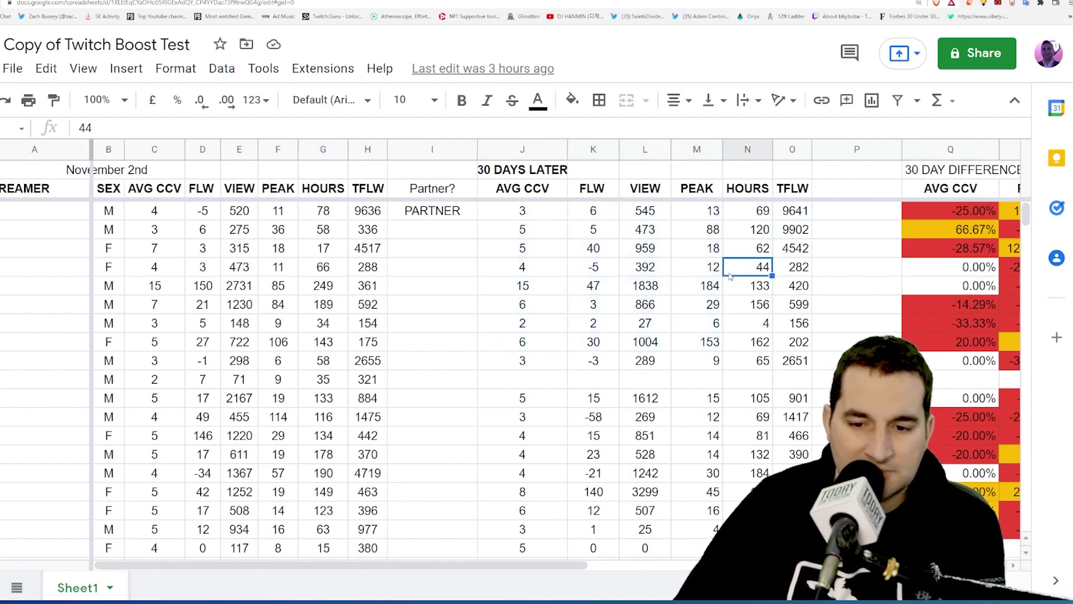
pyautogui.scroll(-2, 505, 380)
pyautogui.scroll(2, 506, 380)
pyautogui.click(506, 380)
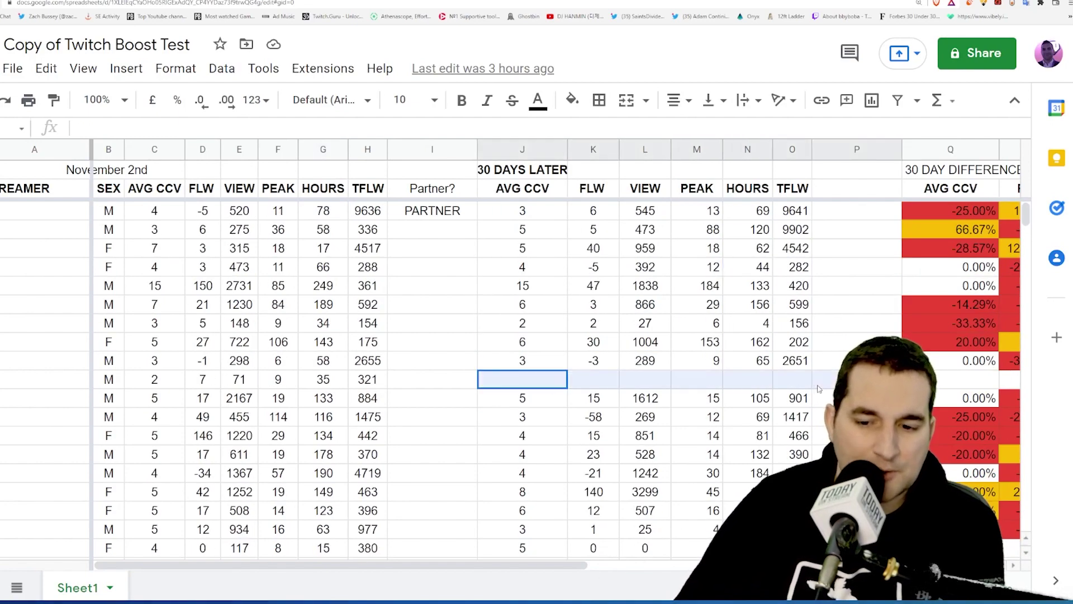
# Check more streamers with empty 30-day entries, then scroll right to the Q–T difference columns
pyautogui.scroll(-6, 565, 313)
pyautogui.moveTo(523, 248); pyautogui.dragTo(760, 266)
pyautogui.scroll(-2, 541, 415)
pyautogui.click(538, 398)
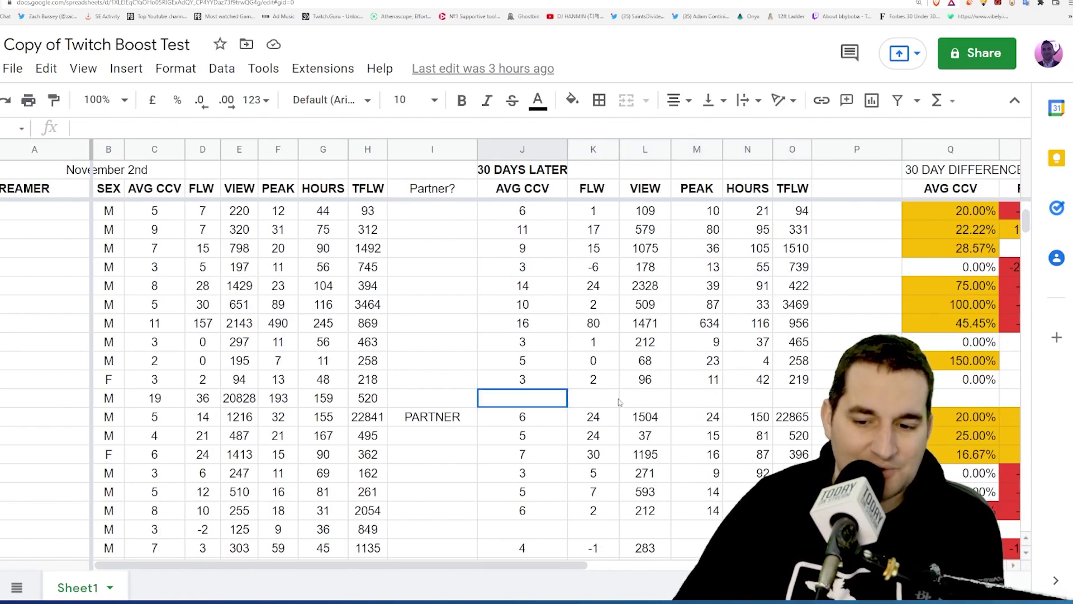
pyautogui.scroll(-10, 535, 335)
pyautogui.scroll(-5, 535, 323)
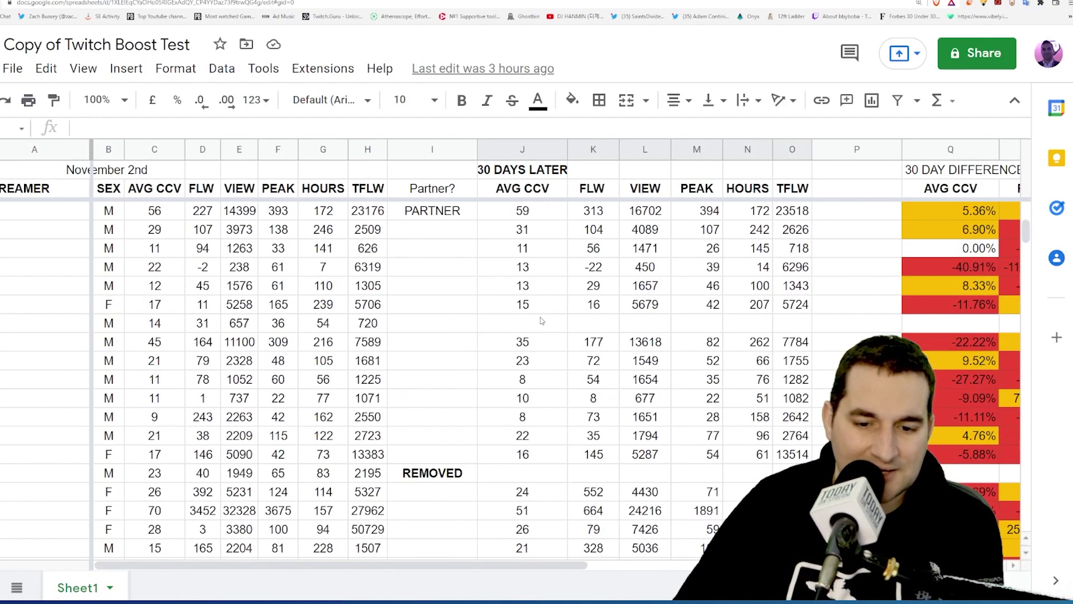
pyautogui.click(537, 323)
pyautogui.scroll(-5, 537, 324)
pyautogui.moveTo(277, 564); pyautogui.dragTo(381, 561)
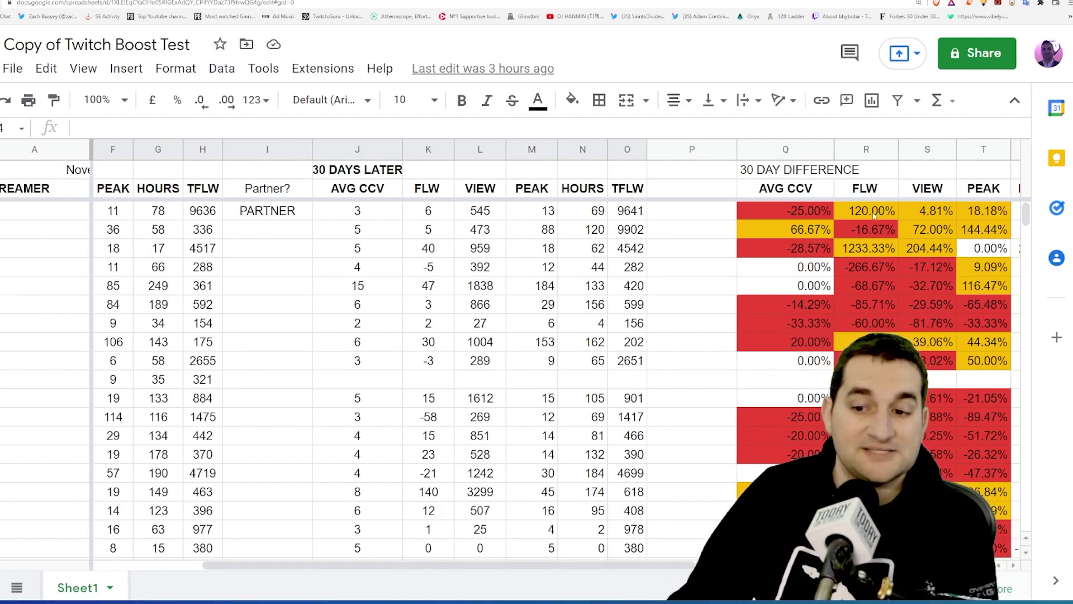
# Inspect the AVG CCV change formula =J3/C3-1, plus the FLW and -17.12% VIEW change formulas
pyautogui.click(984, 211)
pyautogui.click(799, 215)
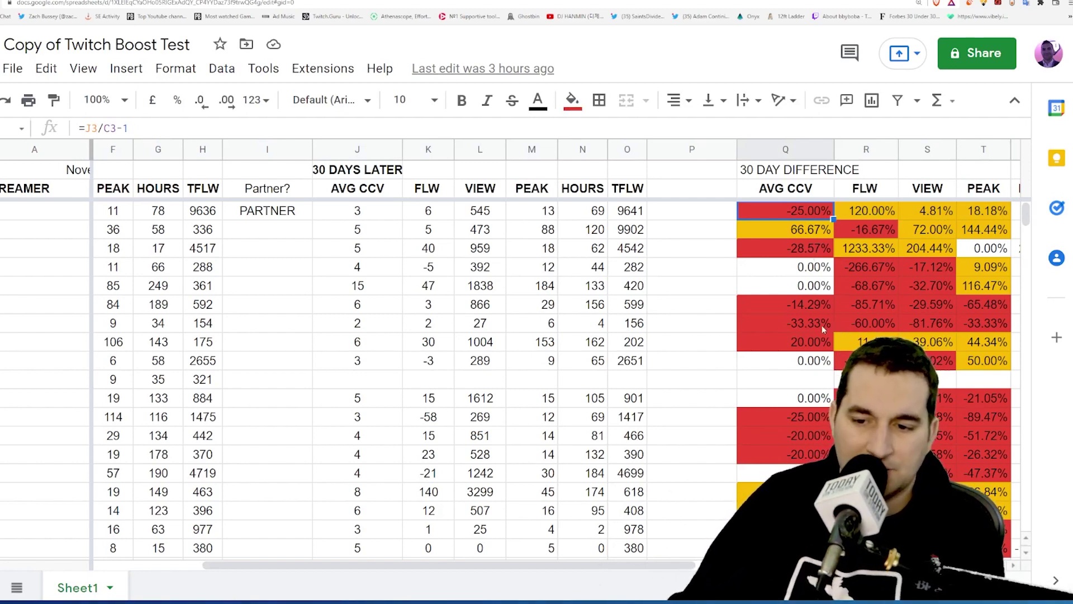
pyautogui.moveTo(811, 263); pyautogui.dragTo(816, 282)
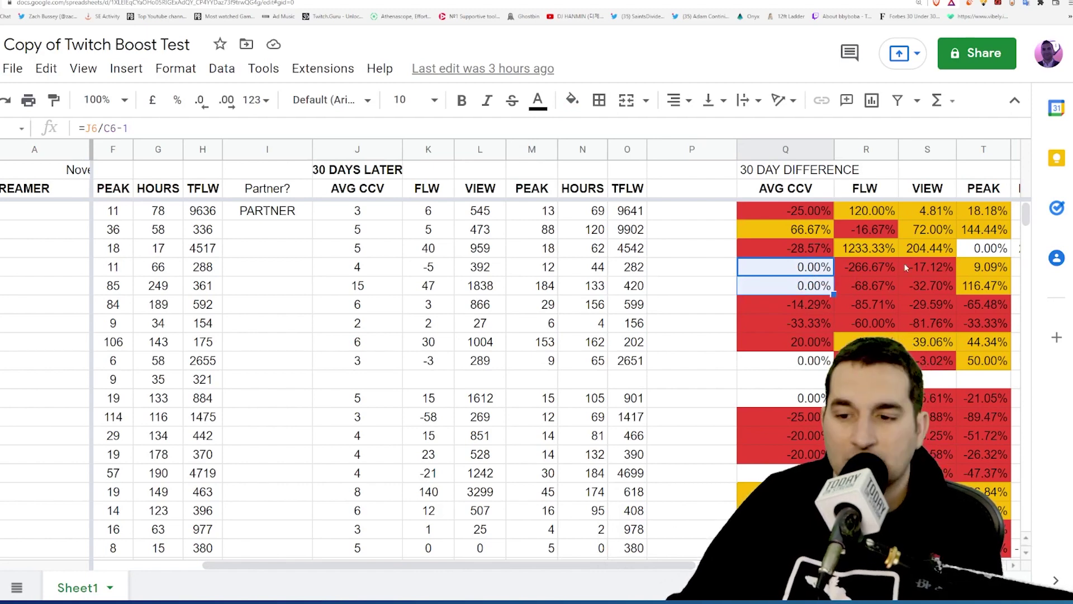
pyautogui.click(878, 268)
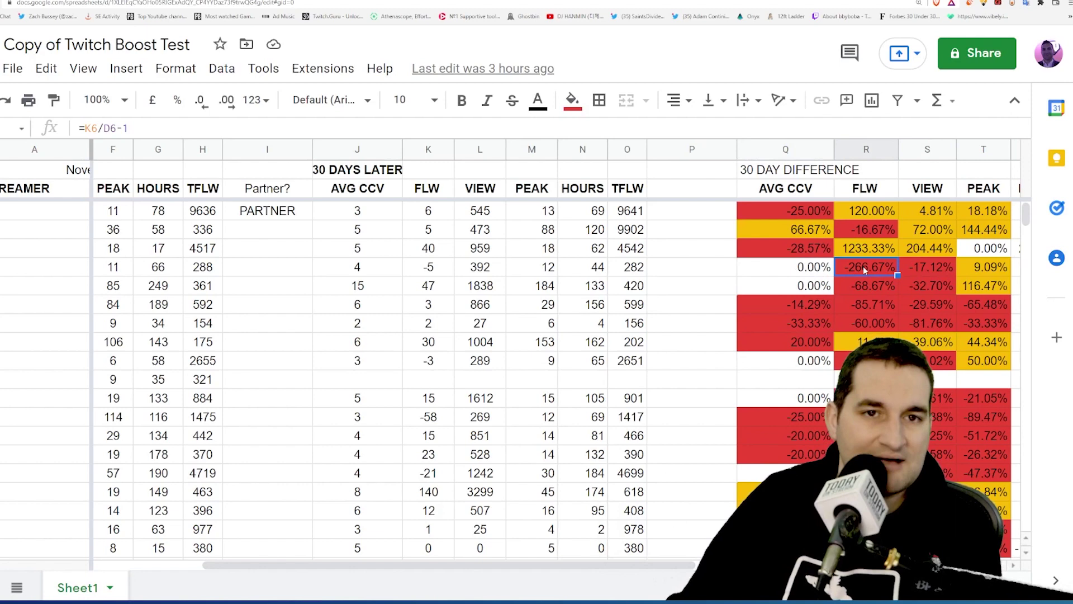
pyautogui.click(939, 266)
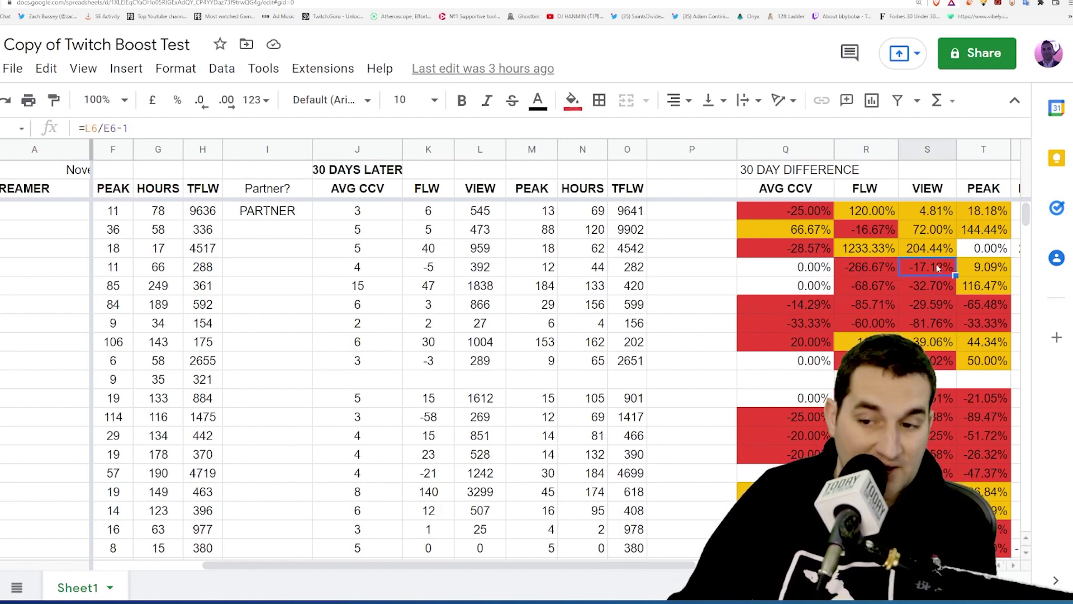
pyautogui.click(480, 188)
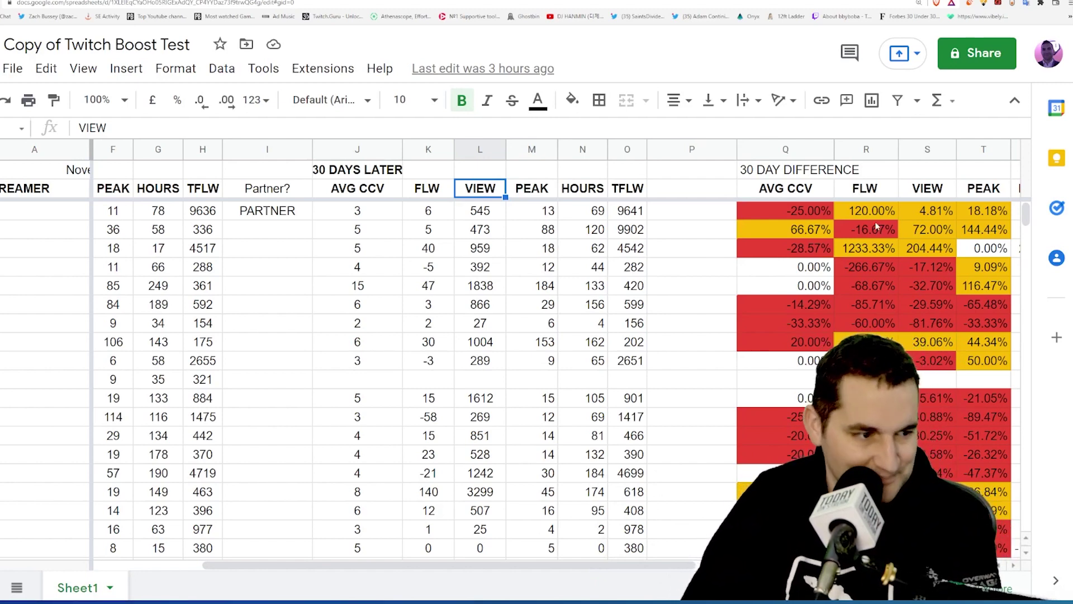
# Highlight two rows where every 30-day change declined and check a lower AVG CCV formula
pyautogui.scroll(-2, 889, 218)
pyautogui.scroll(2, 894, 204)
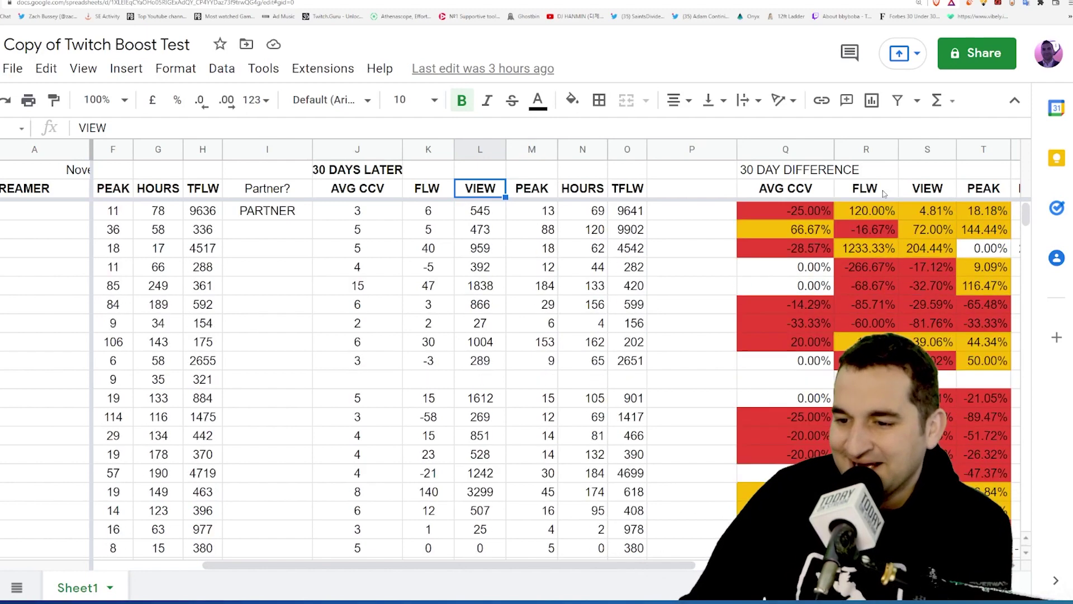
pyautogui.moveTo(784, 311); pyautogui.dragTo(985, 307)
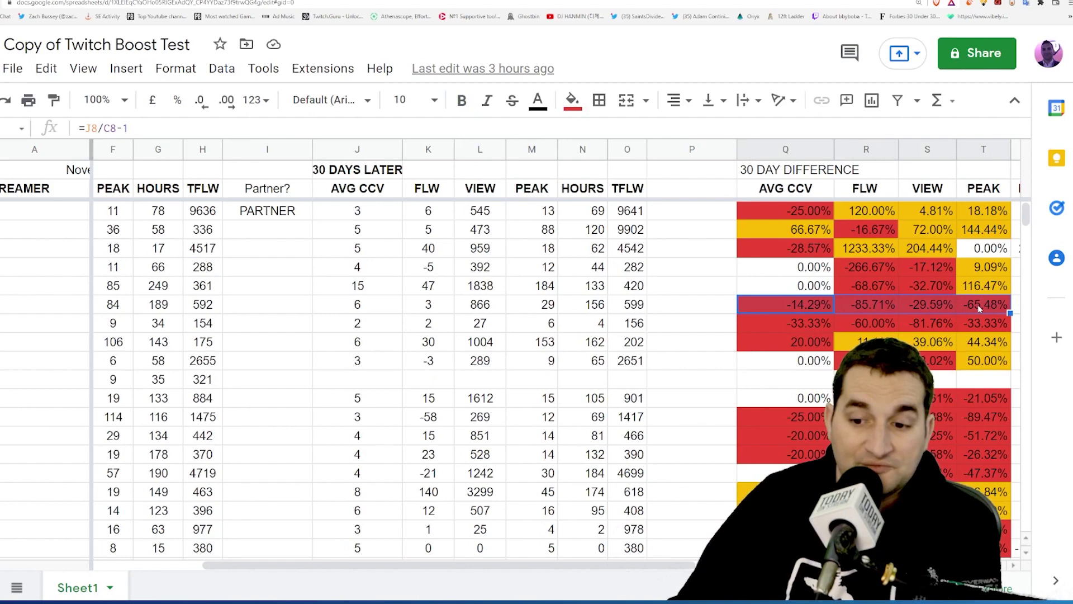
pyautogui.moveTo(786, 323); pyautogui.dragTo(960, 332)
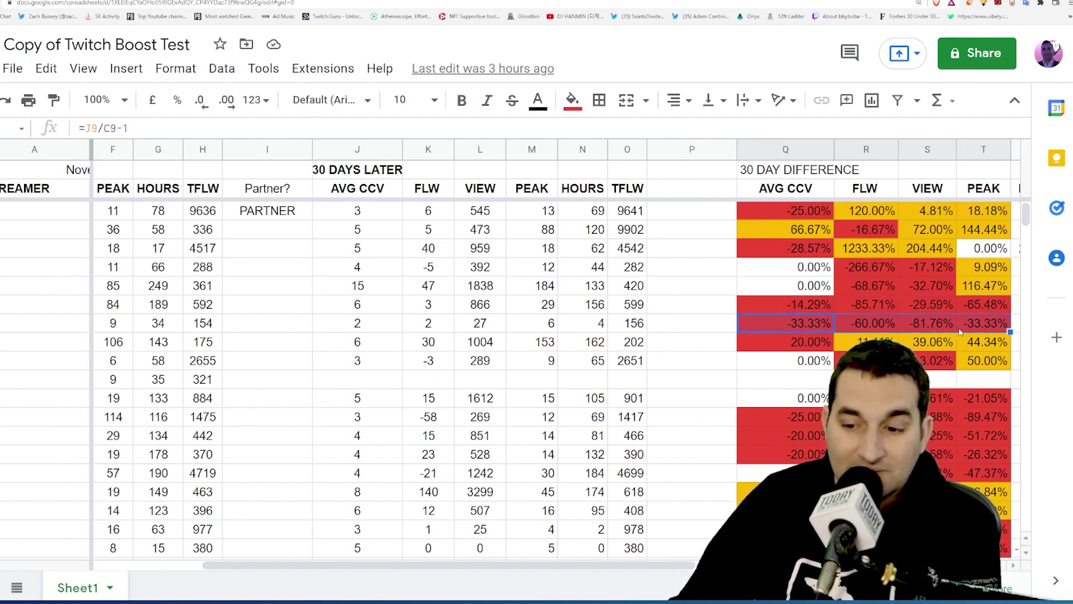
pyautogui.scroll(-2, 960, 331)
pyautogui.click(830, 342)
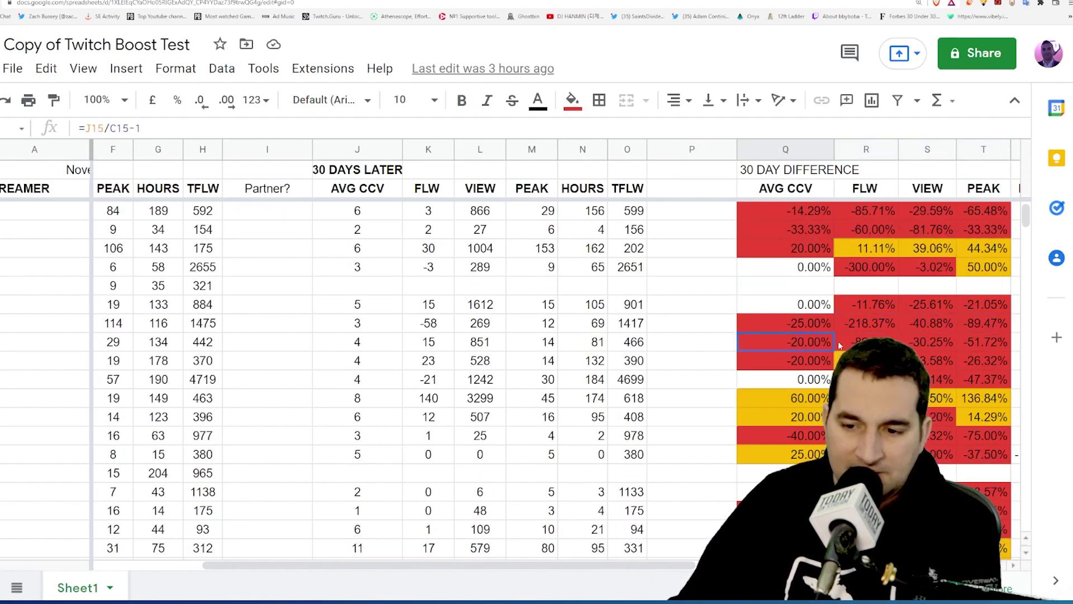
pyautogui.moveTo(837, 341); pyautogui.dragTo(955, 347)
pyautogui.scroll(-2, 955, 347)
# Inspect the 35.29% follower gain and the 60.00%–136.84% row, then select 30-day AVG CCV values
pyautogui.click(895, 267)
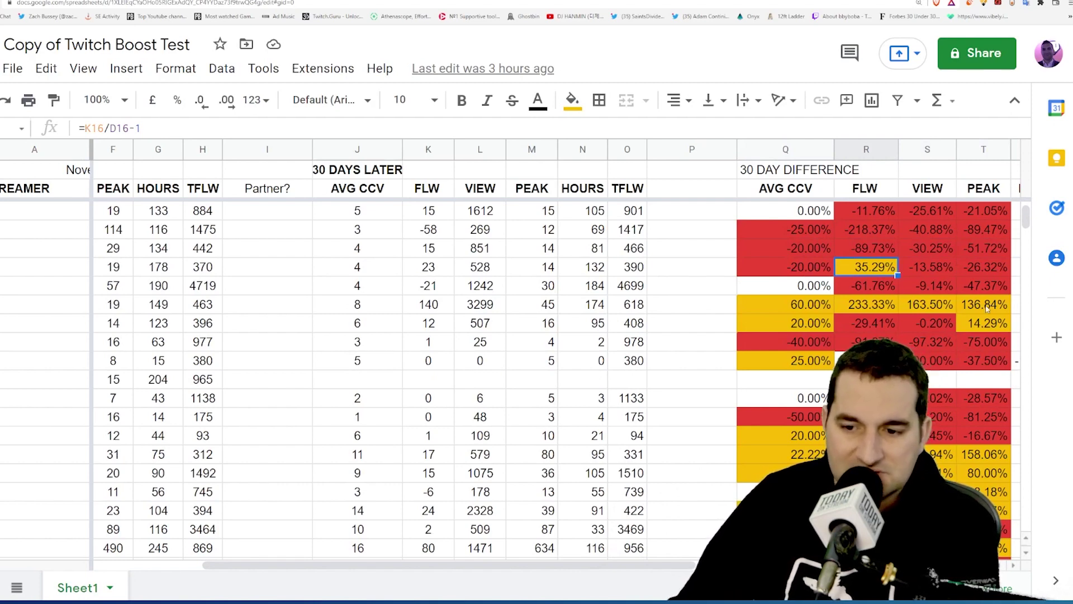
pyautogui.moveTo(794, 306); pyautogui.dragTo(986, 307)
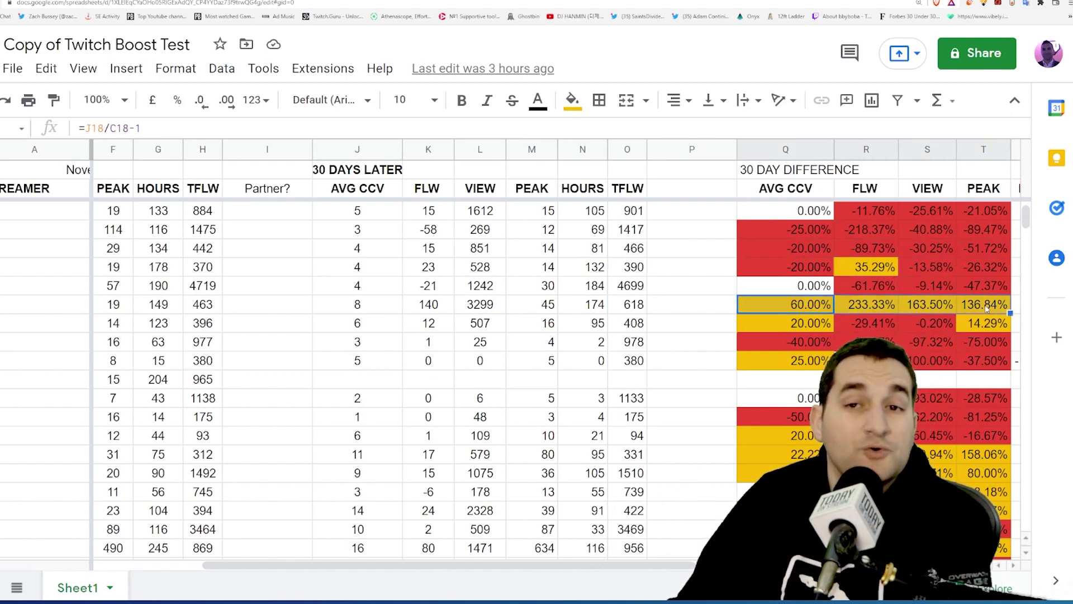
pyautogui.click(814, 305)
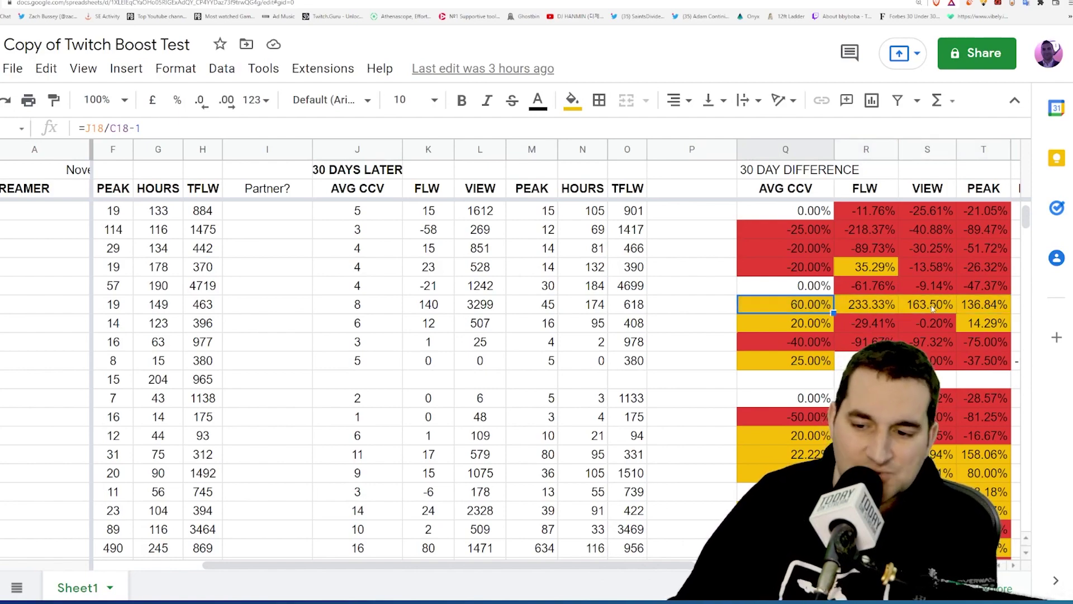
pyautogui.click(353, 211)
pyautogui.scroll(5, 354, 211)
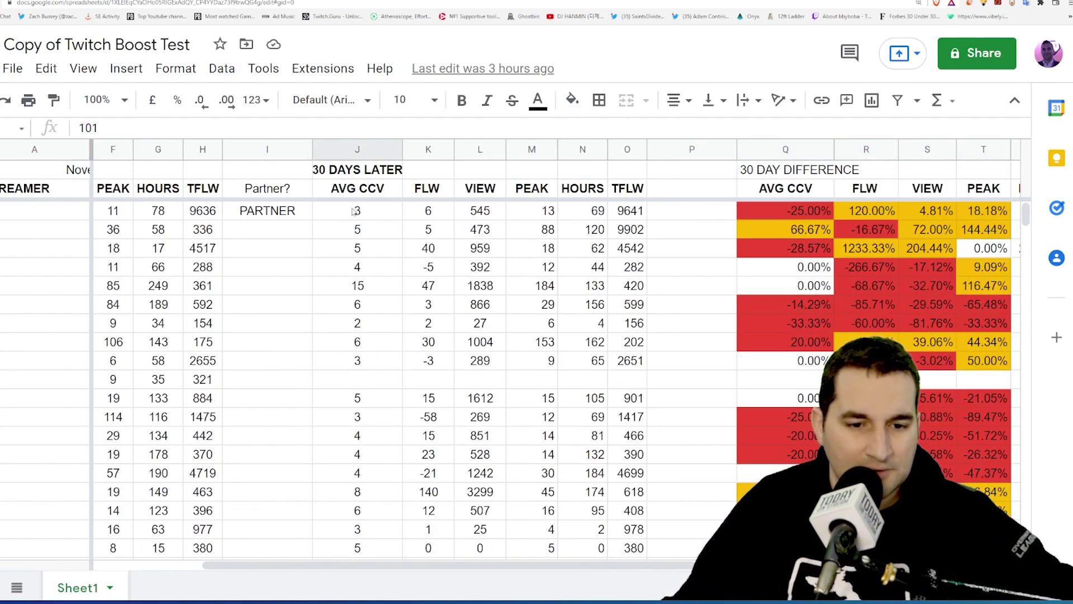
pyautogui.moveTo(353, 211); pyautogui.dragTo(370, 508)
# Review the 105.08% VIEW and 23.17% AVG CCV gains, then scroll to the MEAN/MEDIAN summary
pyautogui.scroll(-20, 358, 431)
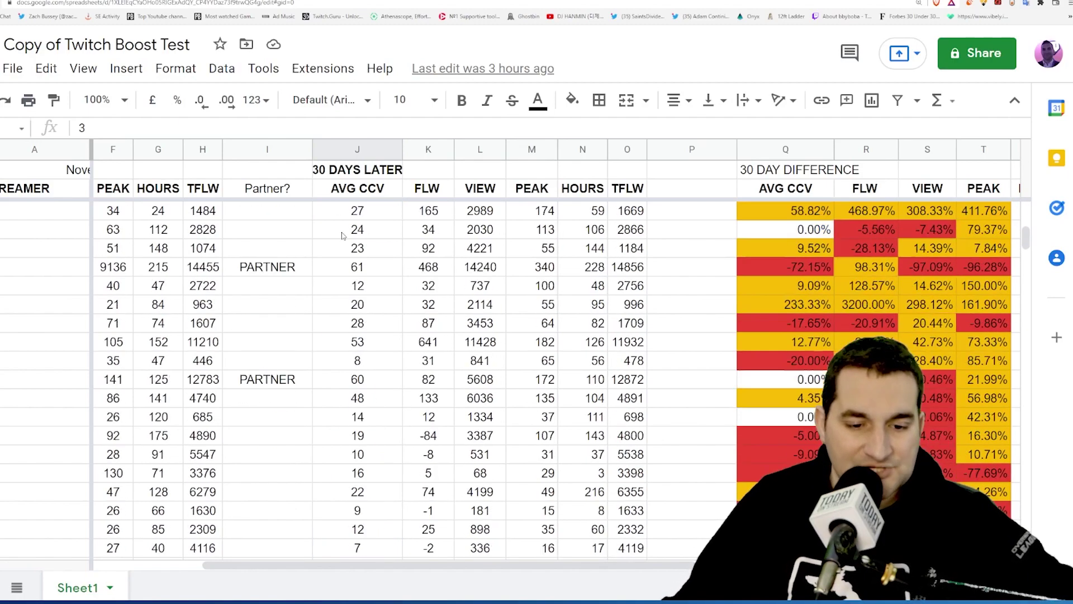
pyautogui.scroll(-10, 358, 363)
pyautogui.moveTo(357, 267); pyautogui.dragTo(369, 456)
pyautogui.scroll(8, 391, 447)
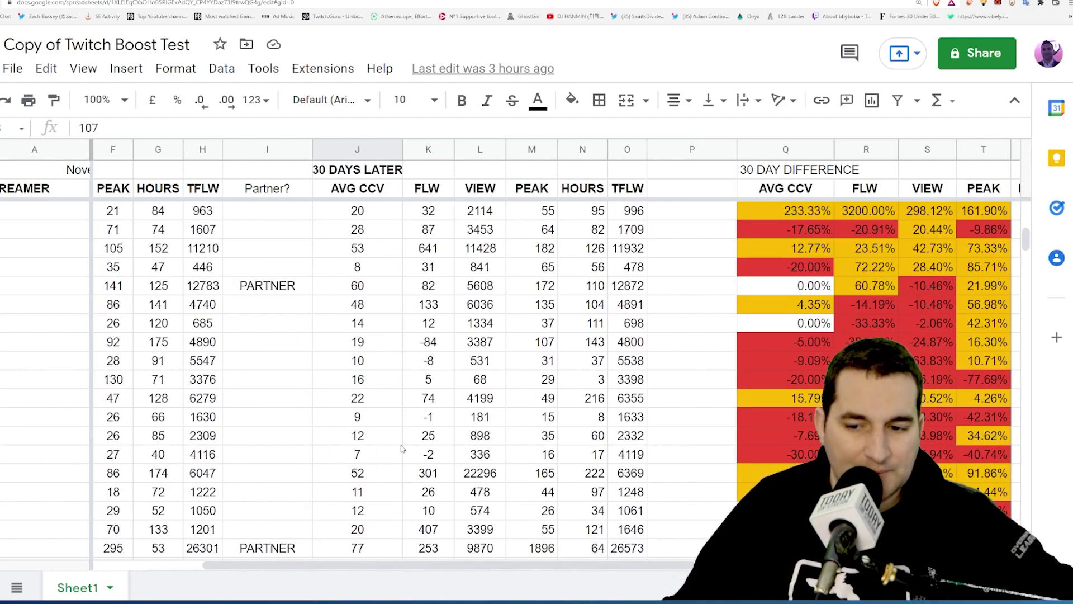
pyautogui.scroll(-5, 402, 448)
pyautogui.moveTo(792, 302); pyautogui.dragTo(946, 366)
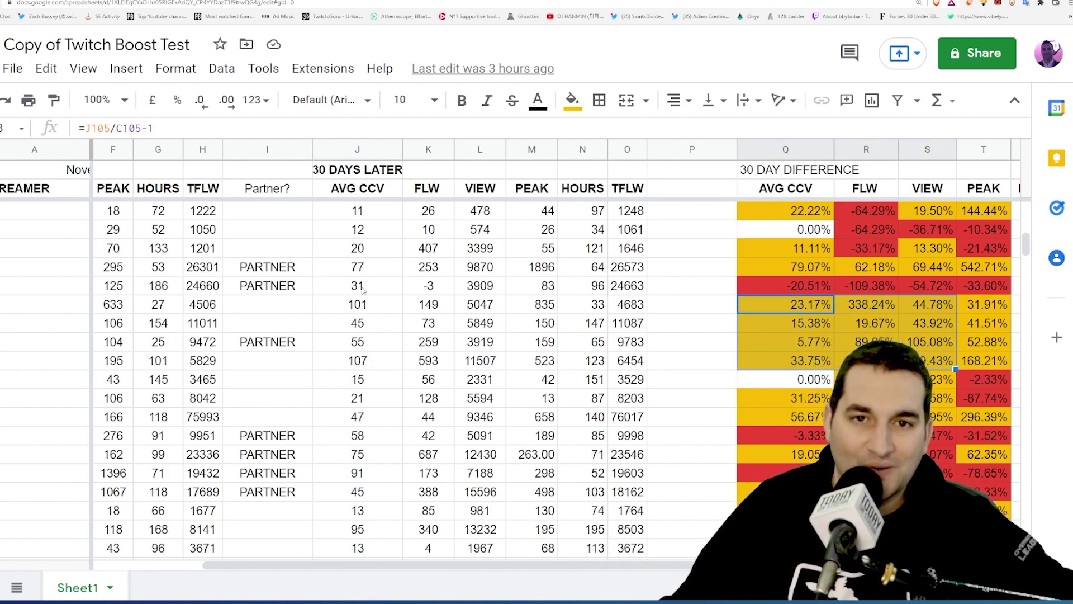
pyautogui.click(927, 342)
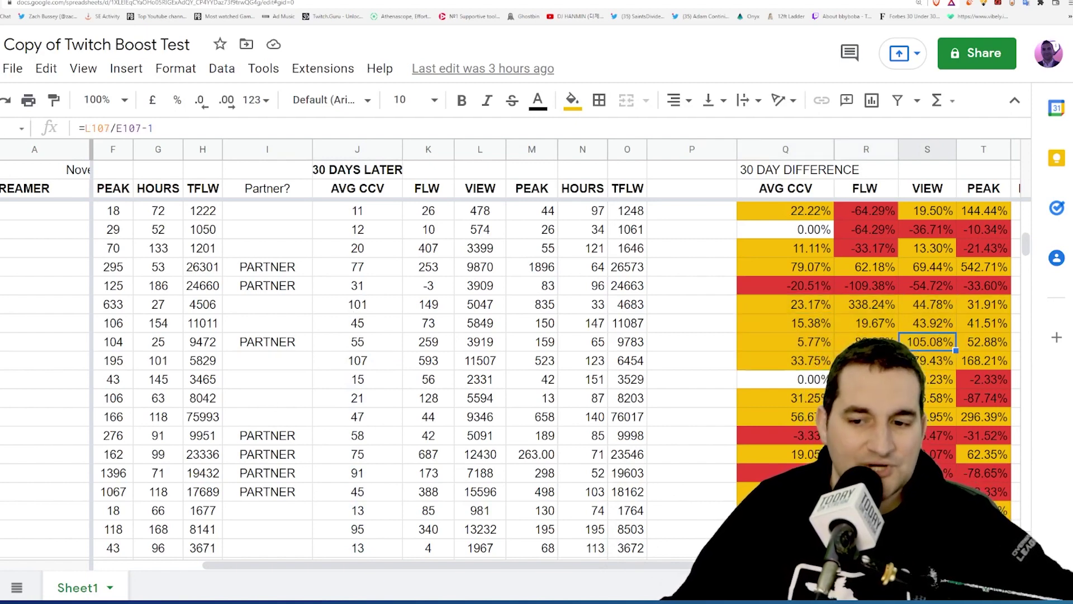
pyautogui.click(776, 308)
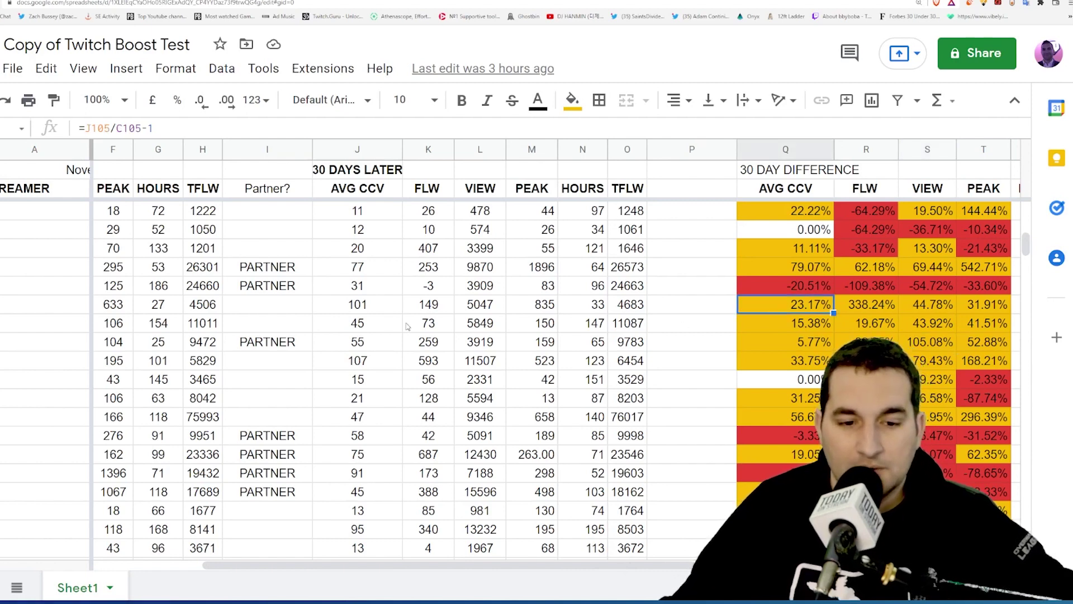
pyautogui.click(368, 305)
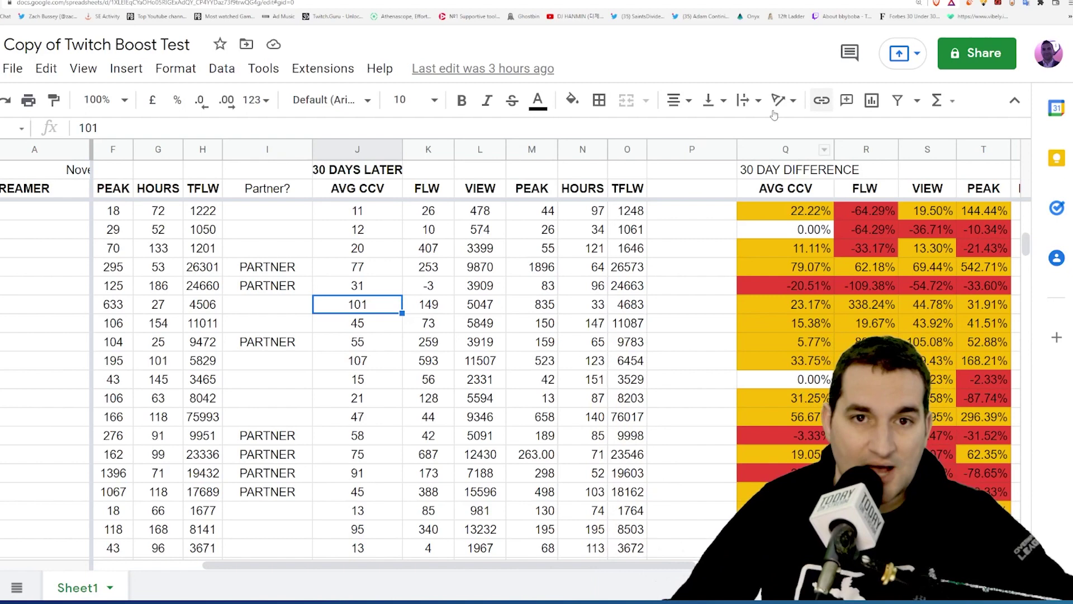
pyautogui.scroll(-10, 813, 288)
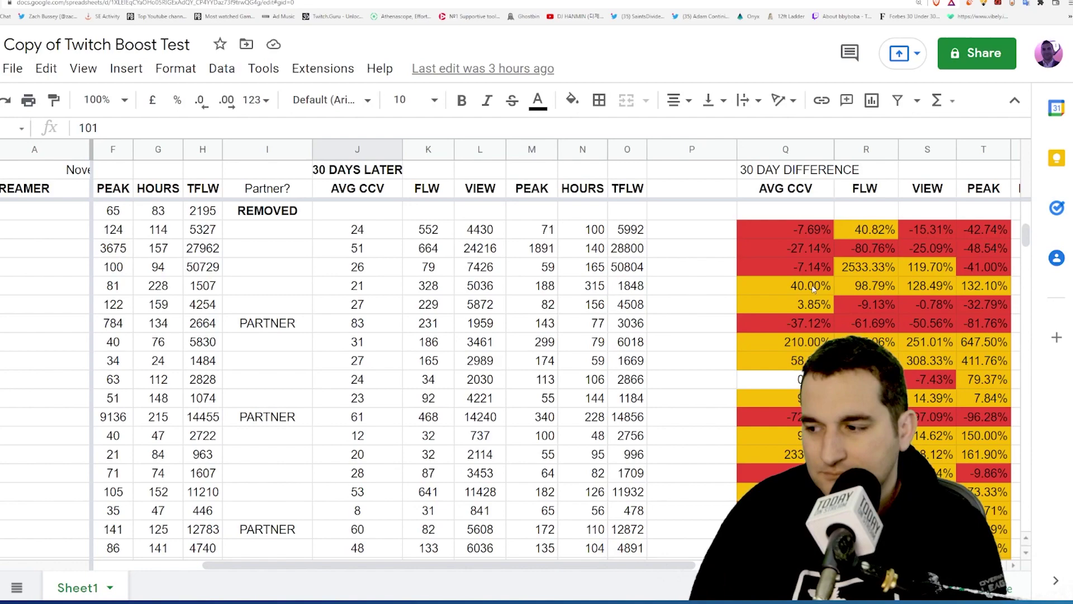
pyautogui.scroll(-20, 826, 410)
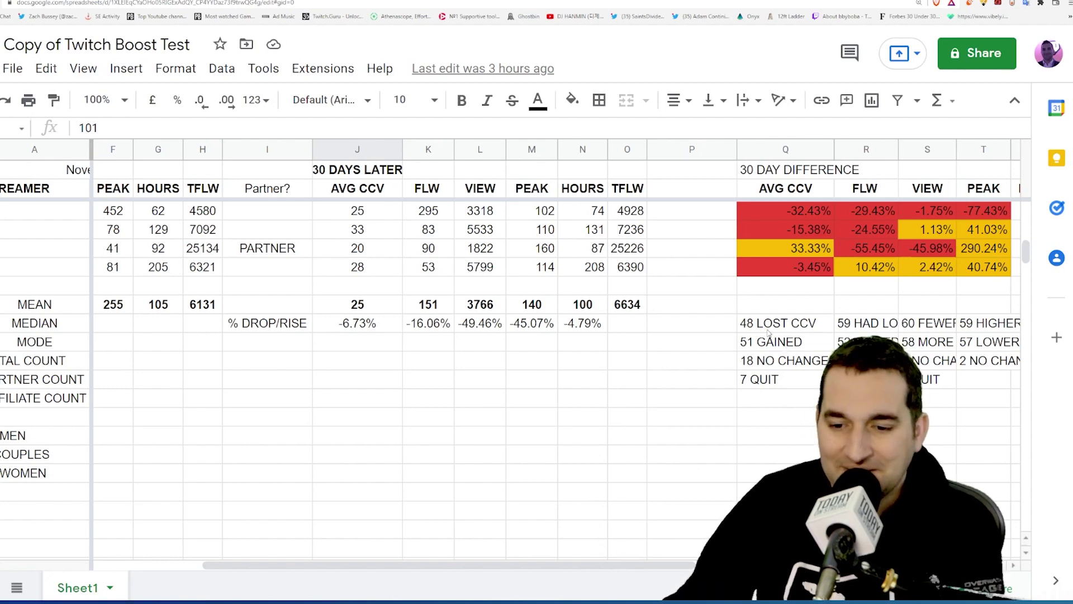
pyautogui.moveTo(770, 332); pyautogui.dragTo(776, 340)
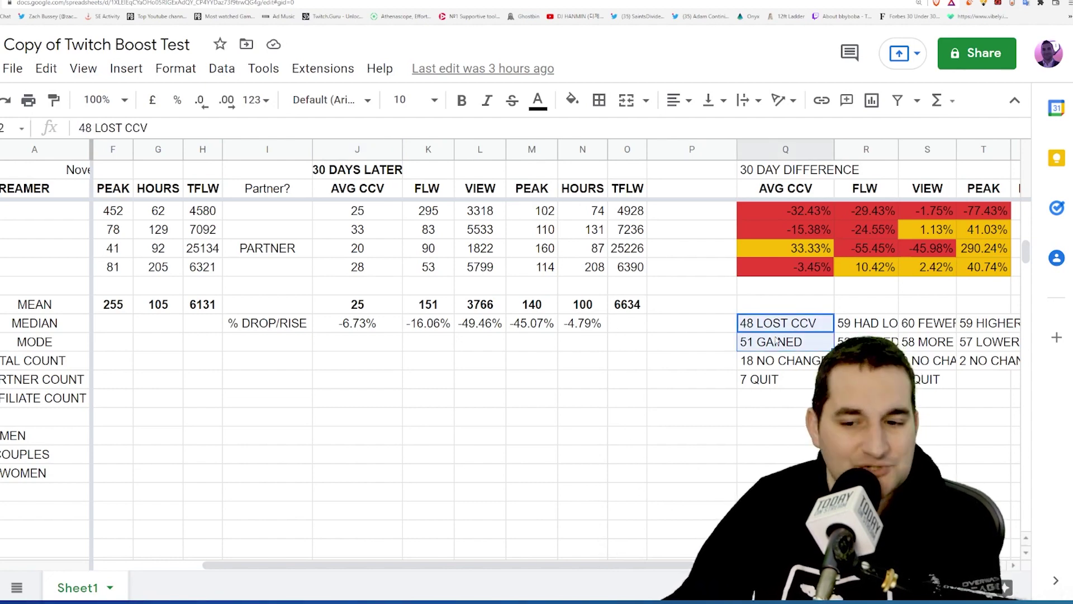
pyautogui.click(760, 362)
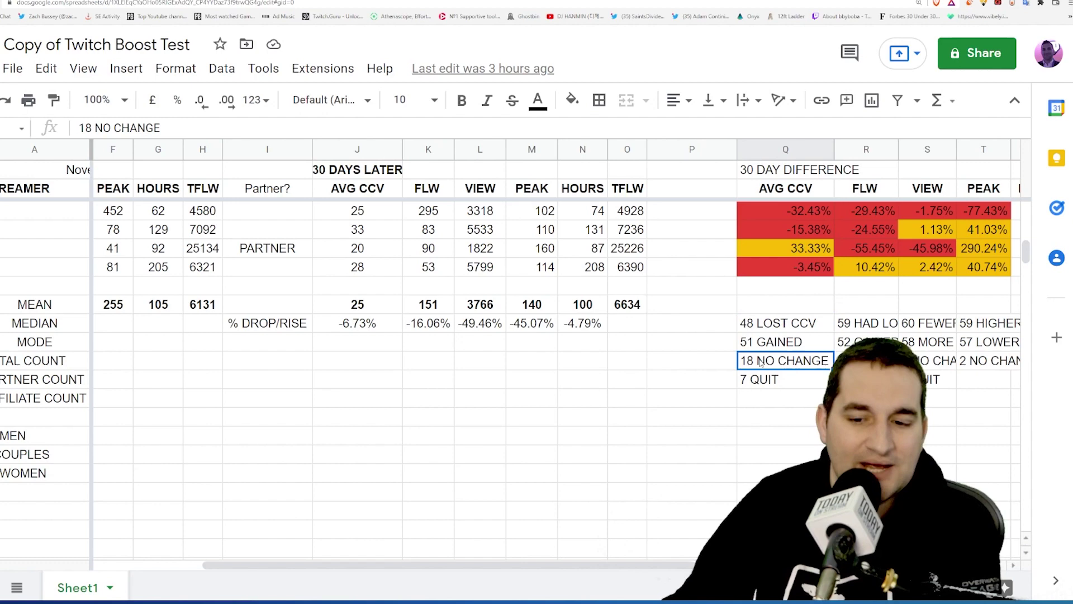
pyautogui.click(746, 382)
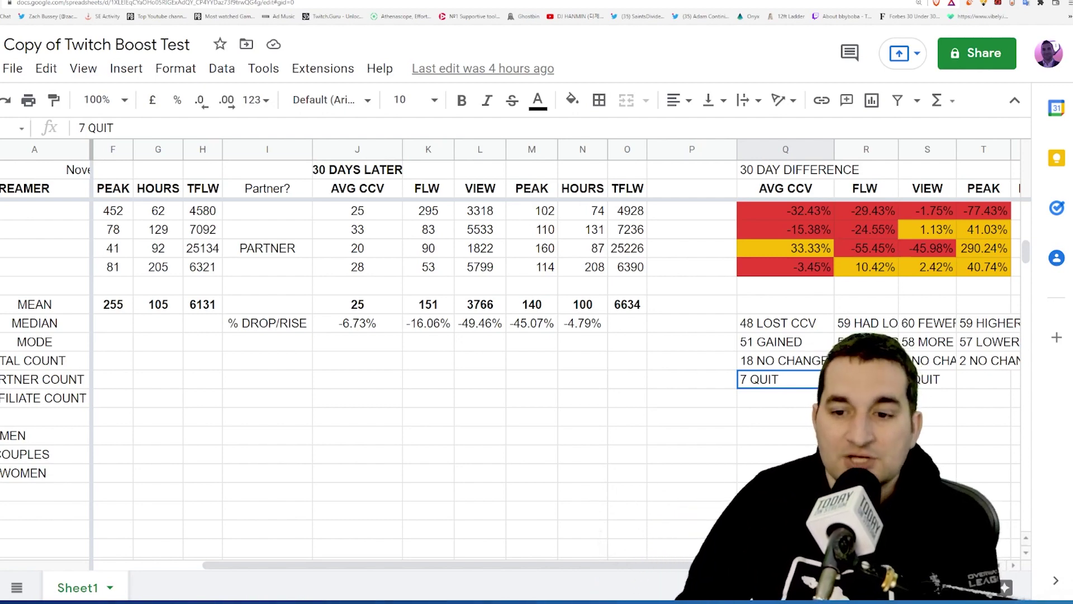
pyautogui.click(788, 326)
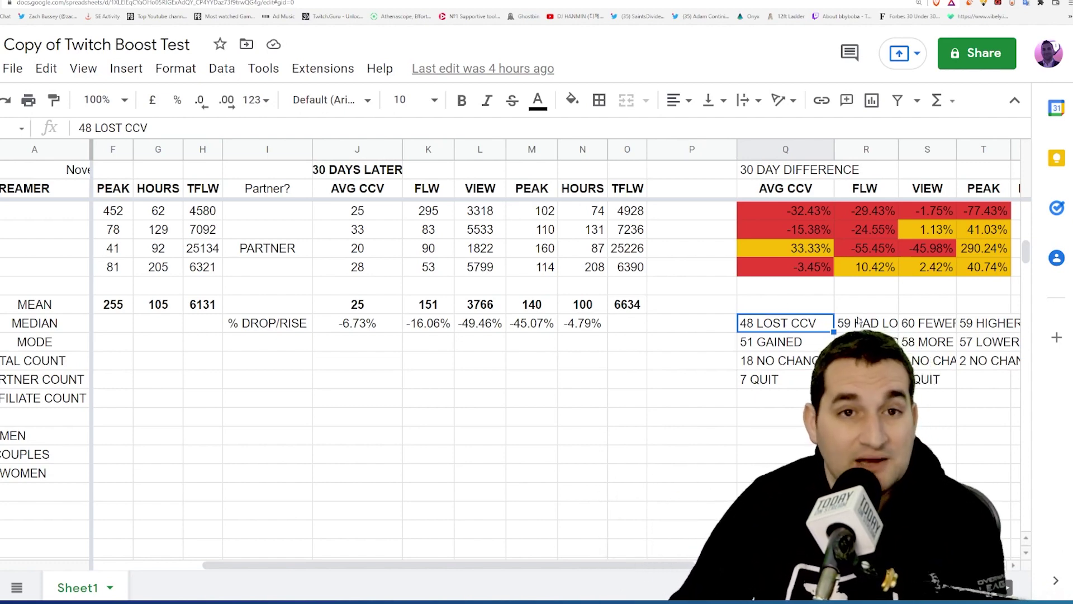
pyautogui.click(925, 327)
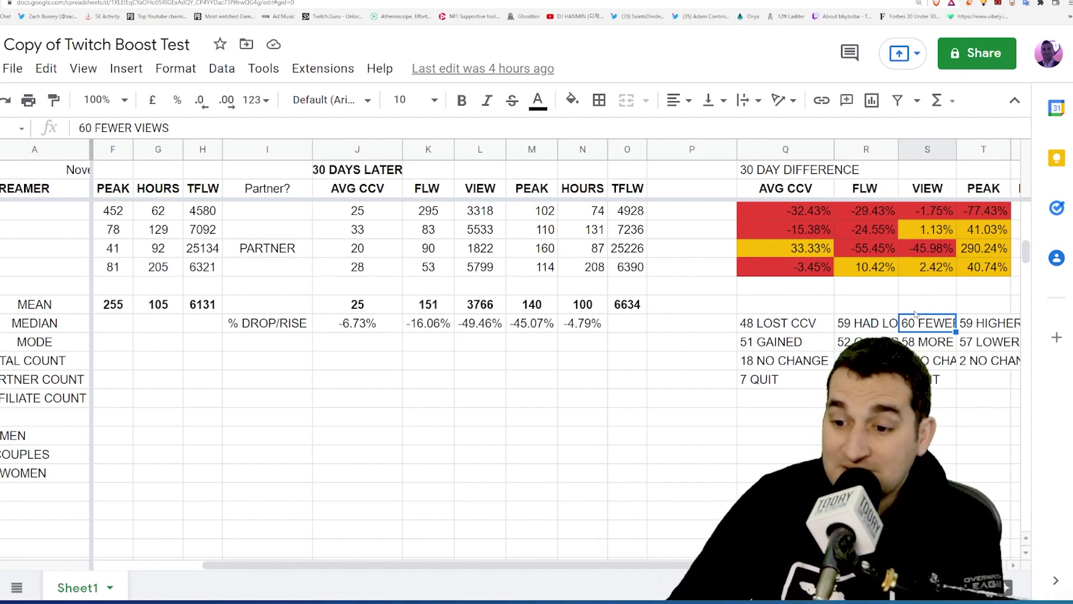
pyautogui.press('Right')
pyautogui.scroll(5, 895, 324)
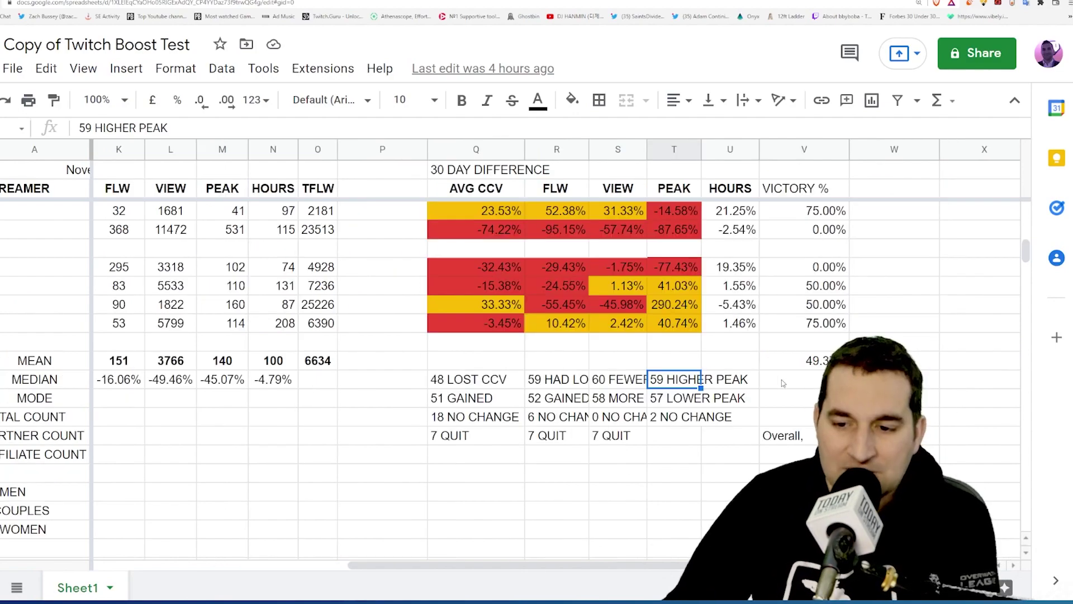
pyautogui.scroll(3, 839, 318)
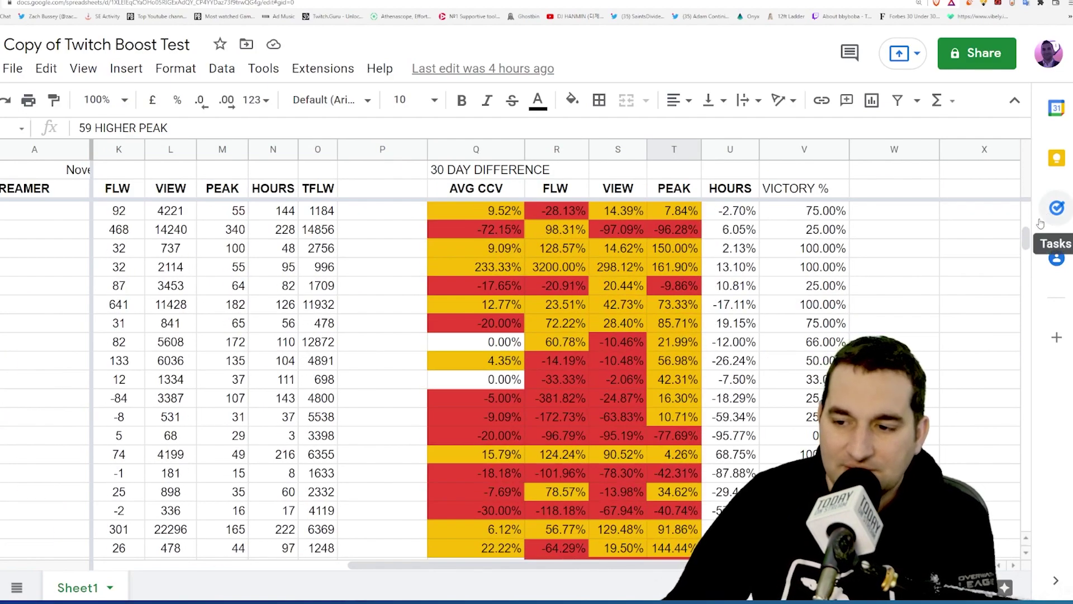
pyautogui.moveTo(1026, 242); pyautogui.dragTo(1024, 211)
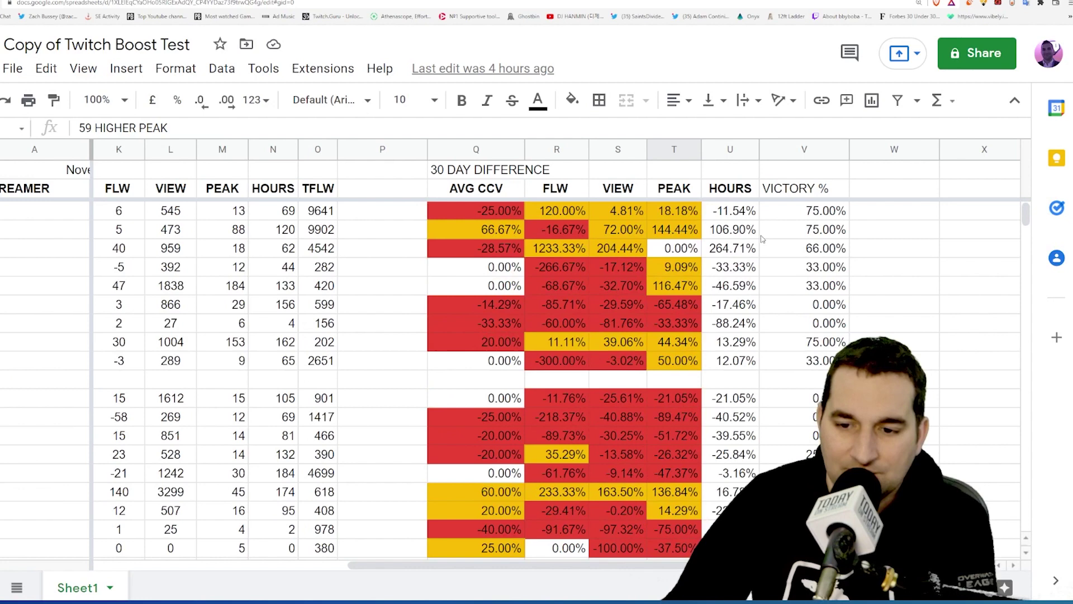
pyautogui.click(837, 215)
pyautogui.click(898, 218)
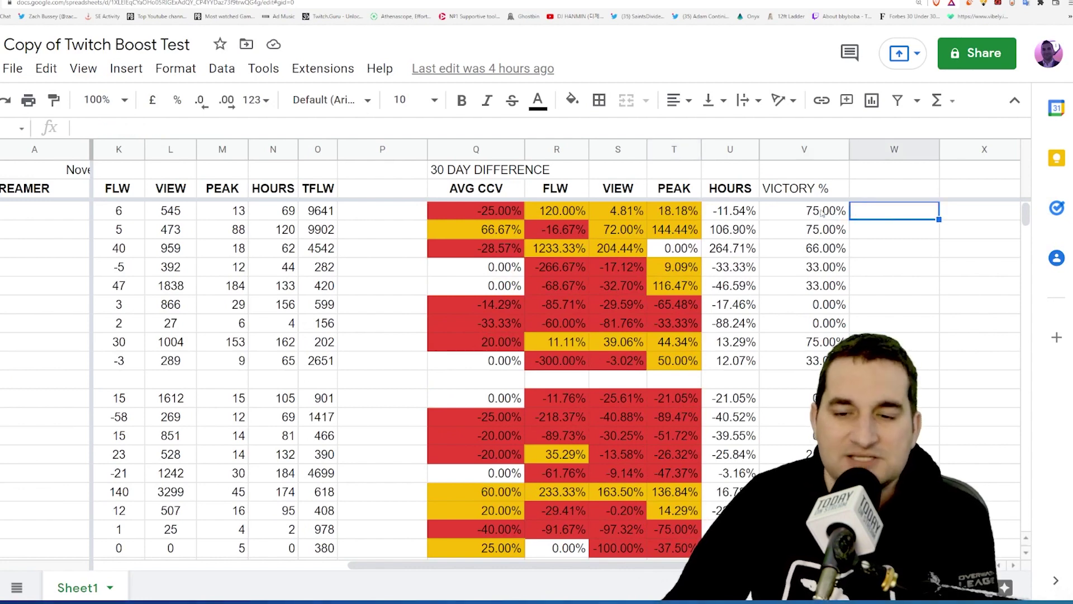
pyautogui.click(821, 215)
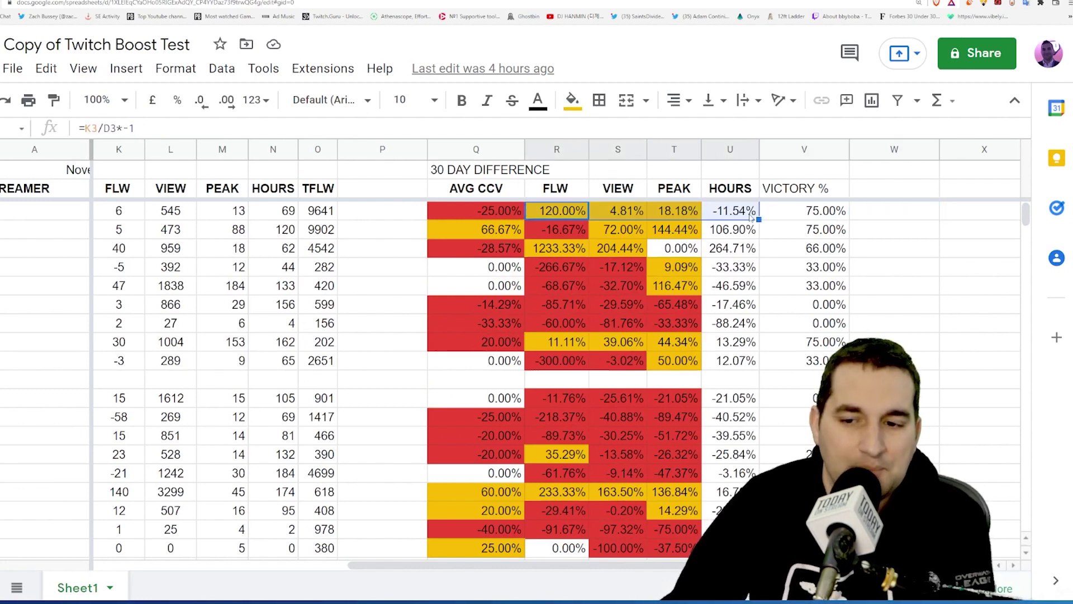
pyautogui.click(838, 231)
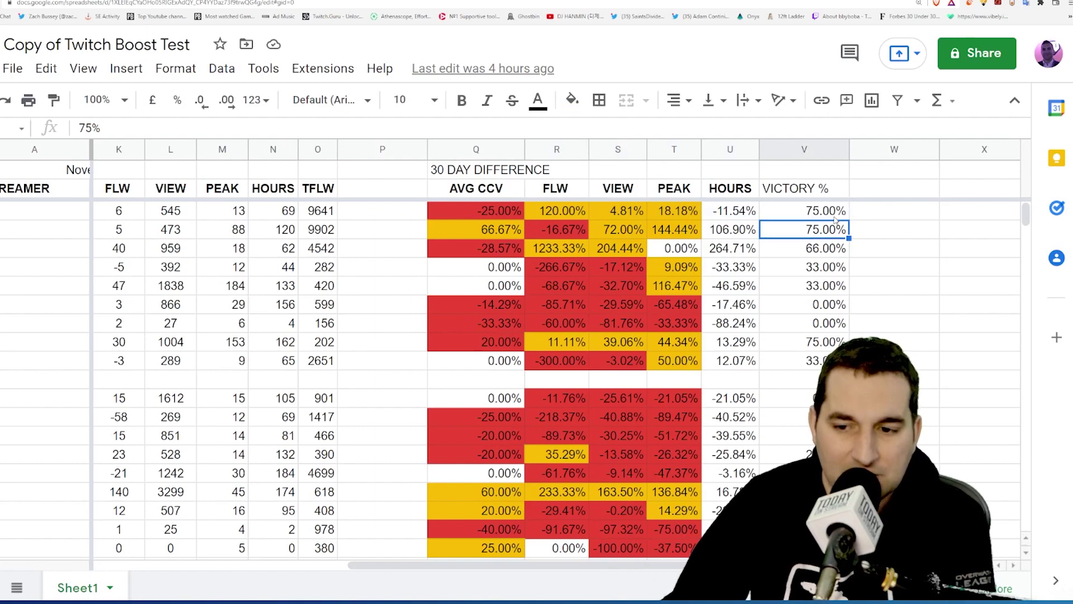
pyautogui.click(835, 217)
pyautogui.click(826, 235)
pyautogui.click(825, 249)
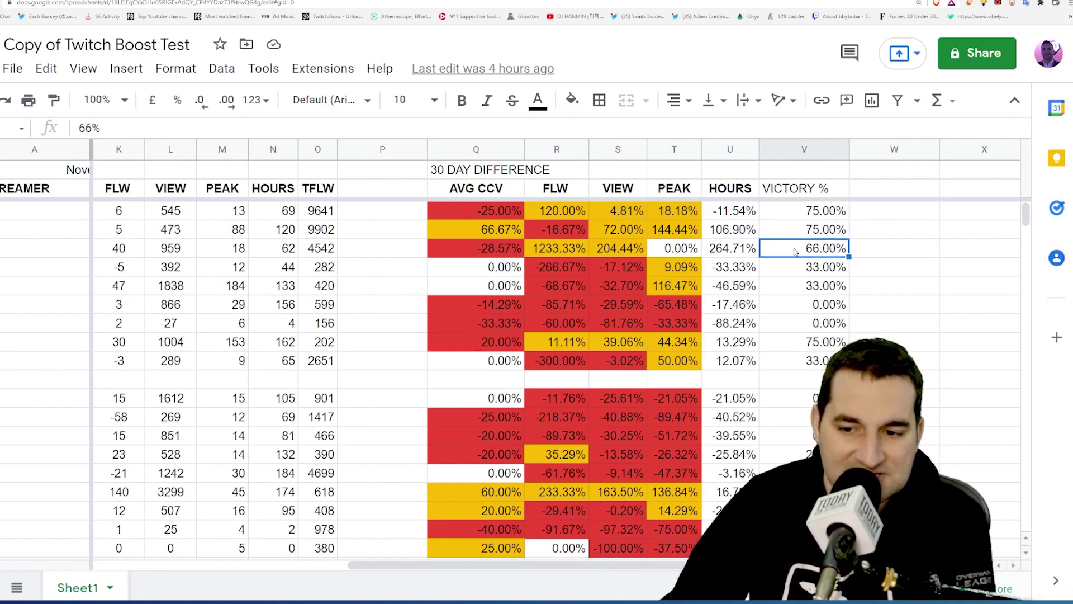
pyautogui.click(678, 250)
pyautogui.scroll(-4, 835, 279)
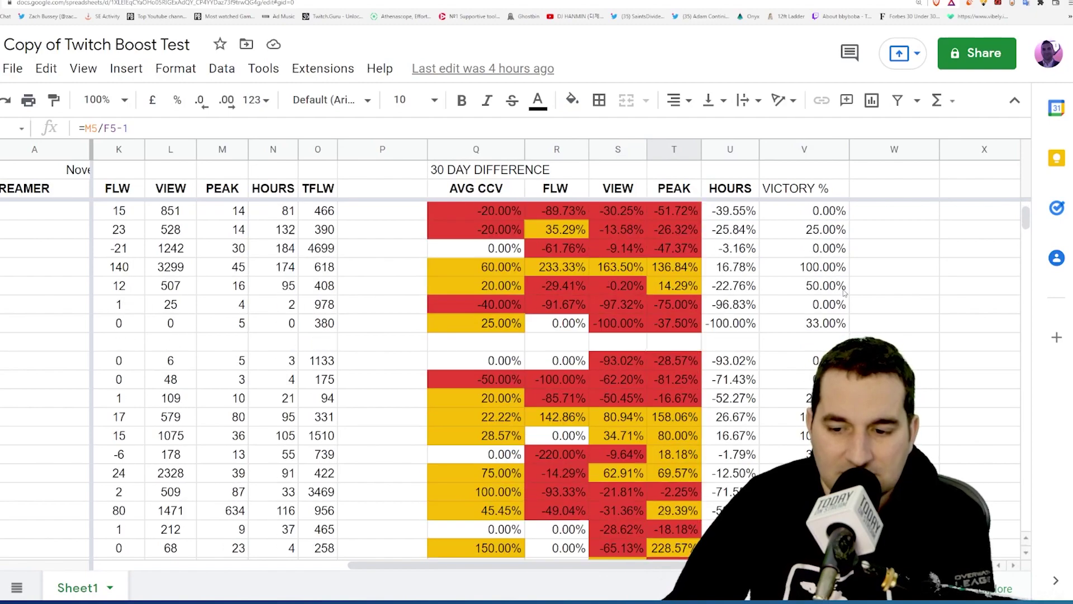
pyautogui.click(825, 268)
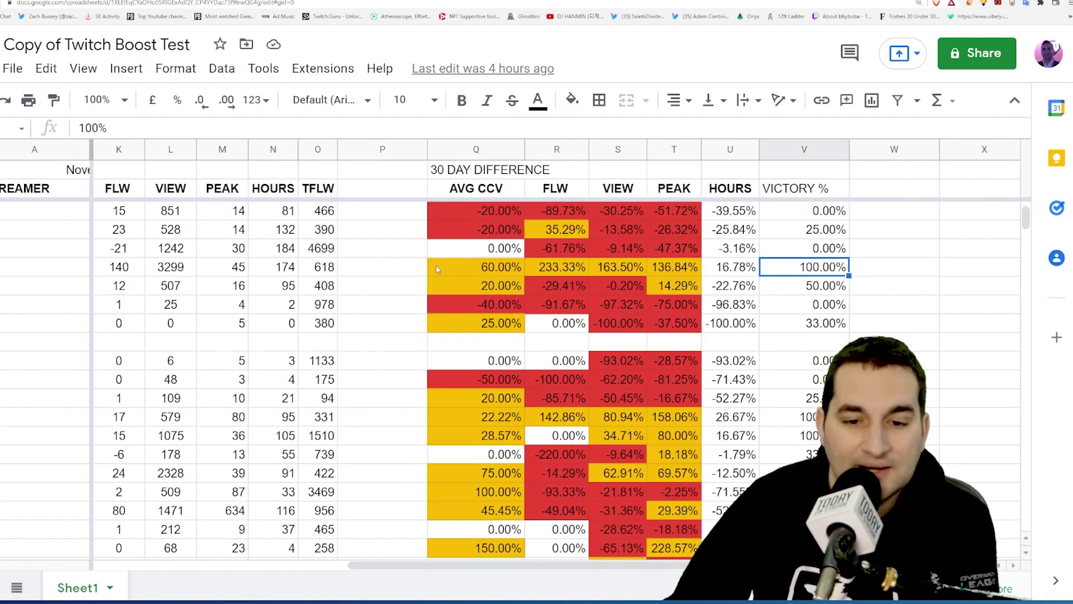
pyautogui.click(436, 266)
pyautogui.scroll(-8, 831, 299)
pyautogui.scroll(-10, 831, 299)
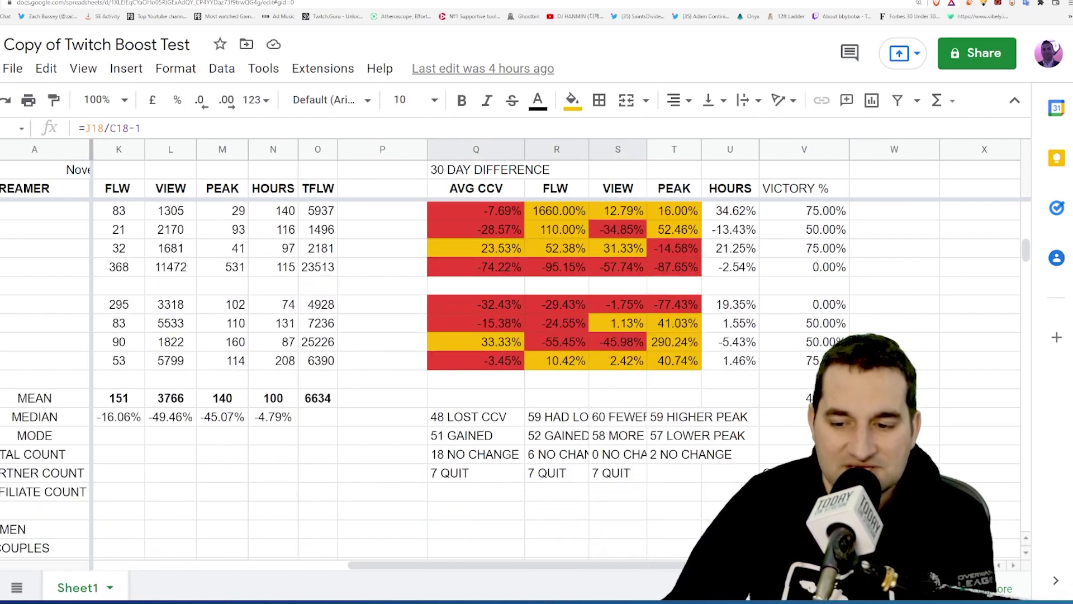
pyautogui.click(789, 397)
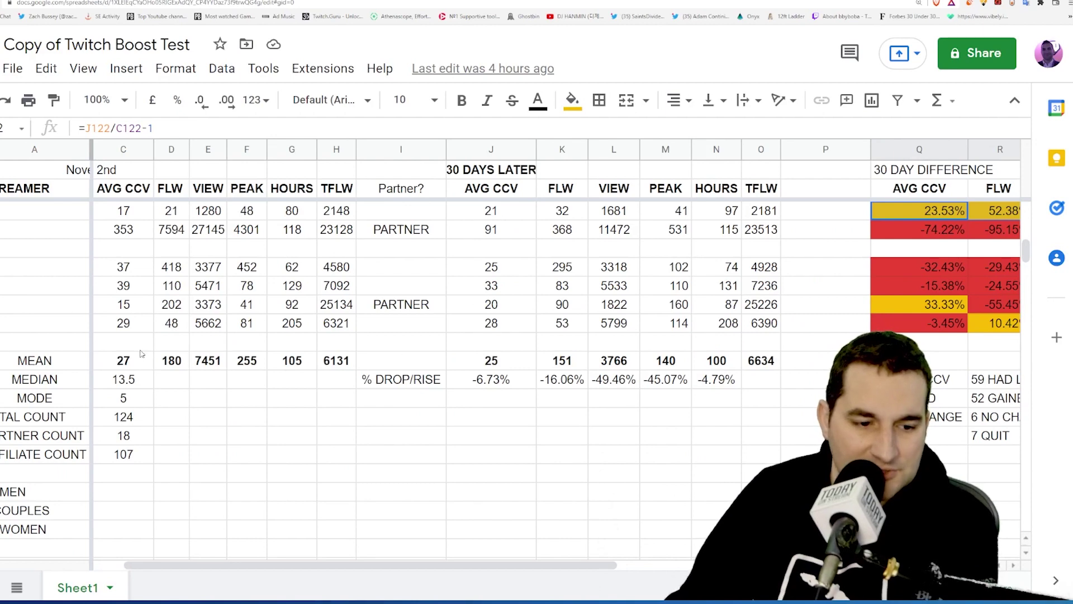
pyautogui.click(121, 361)
pyautogui.click(492, 363)
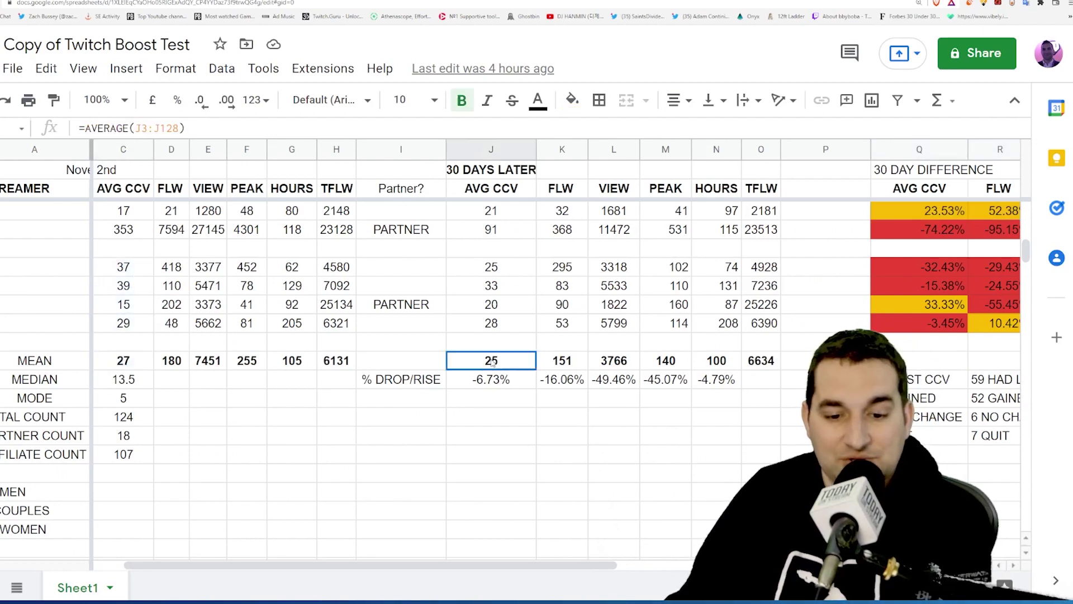
pyautogui.click(488, 386)
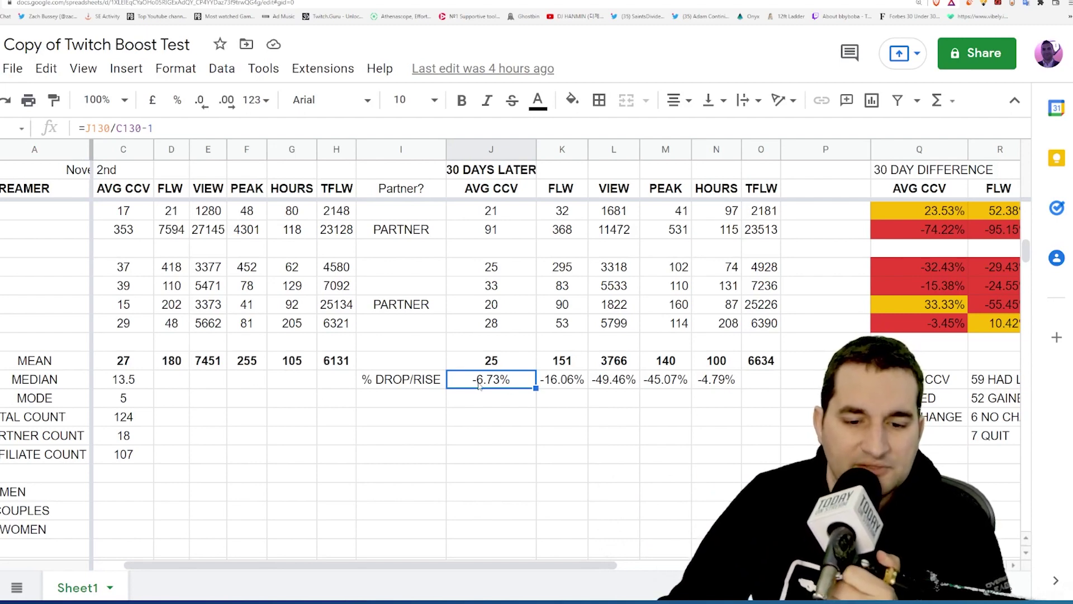
pyautogui.click(499, 404)
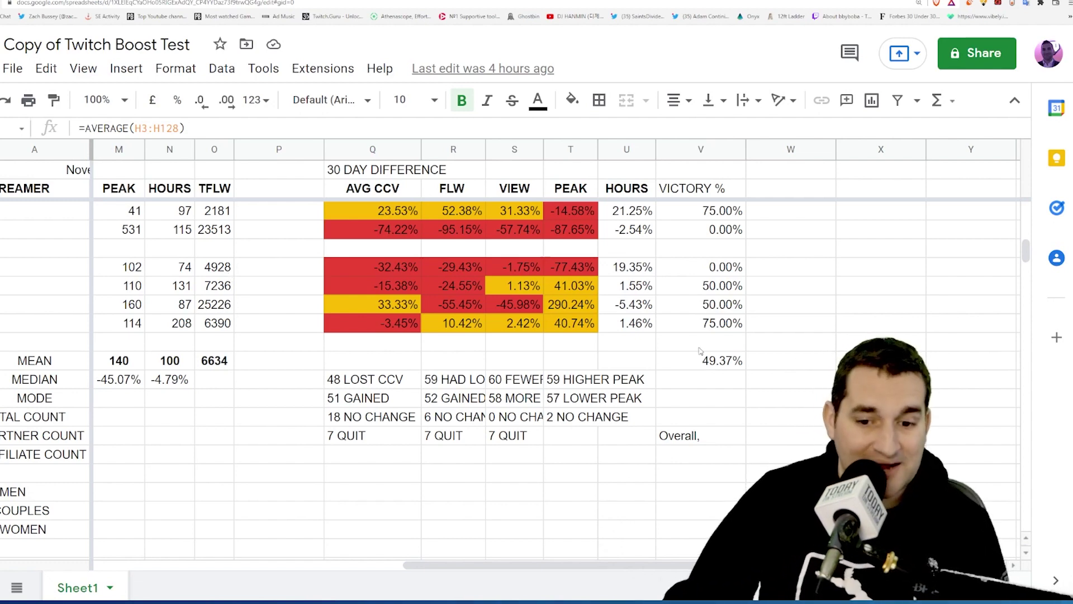
pyautogui.click(758, 323)
pyautogui.click(720, 329)
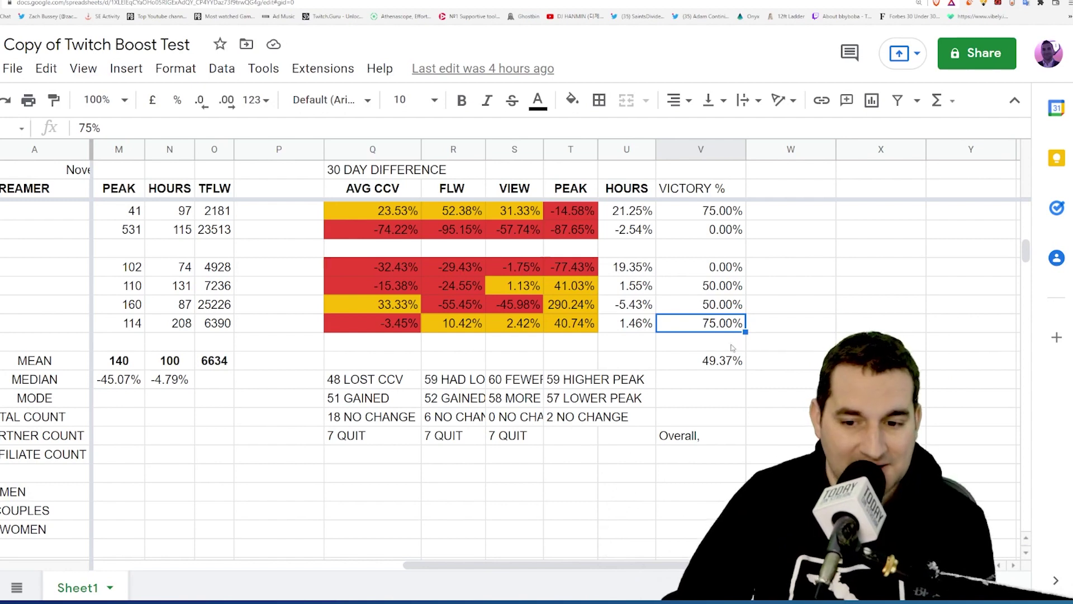
pyautogui.click(709, 370)
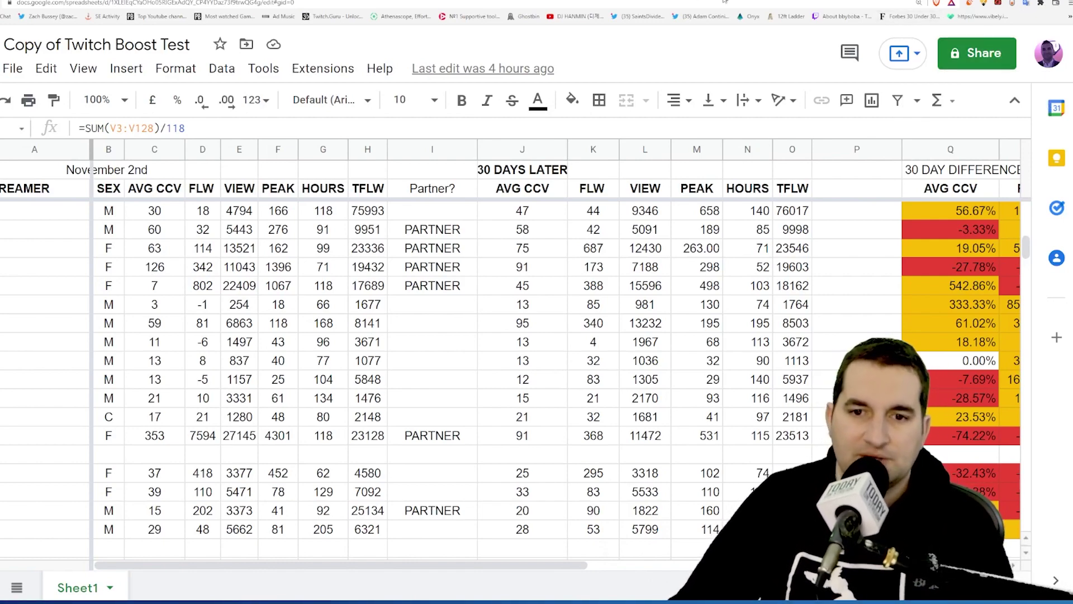
pyautogui.scroll(-10, 361, 232)
pyautogui.scroll(3, 360, 232)
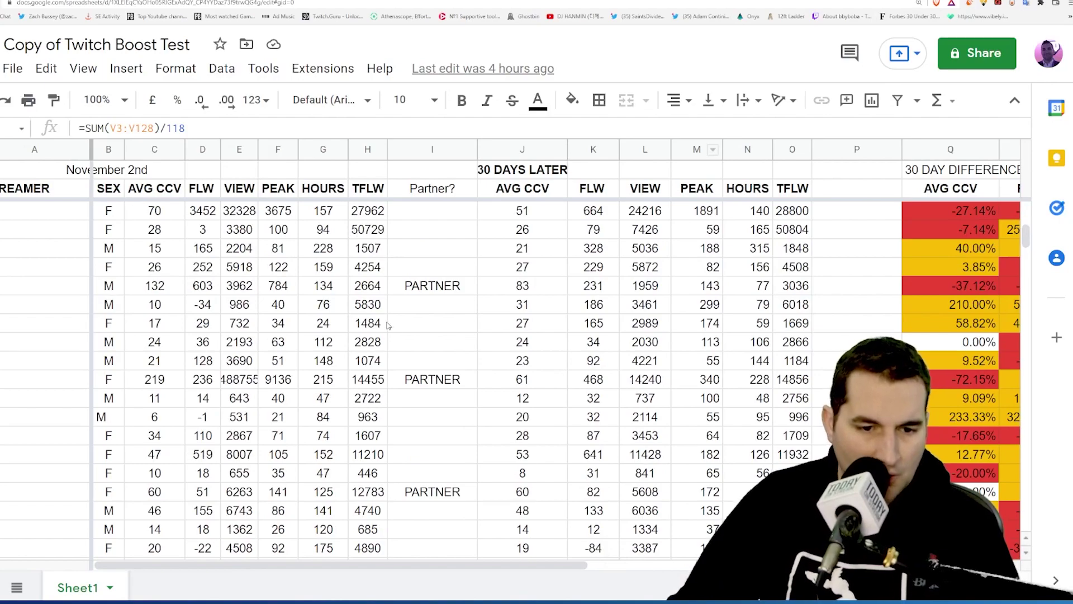
pyautogui.scroll(-15, 388, 326)
pyautogui.moveTo(155, 248); pyautogui.dragTo(432, 249)
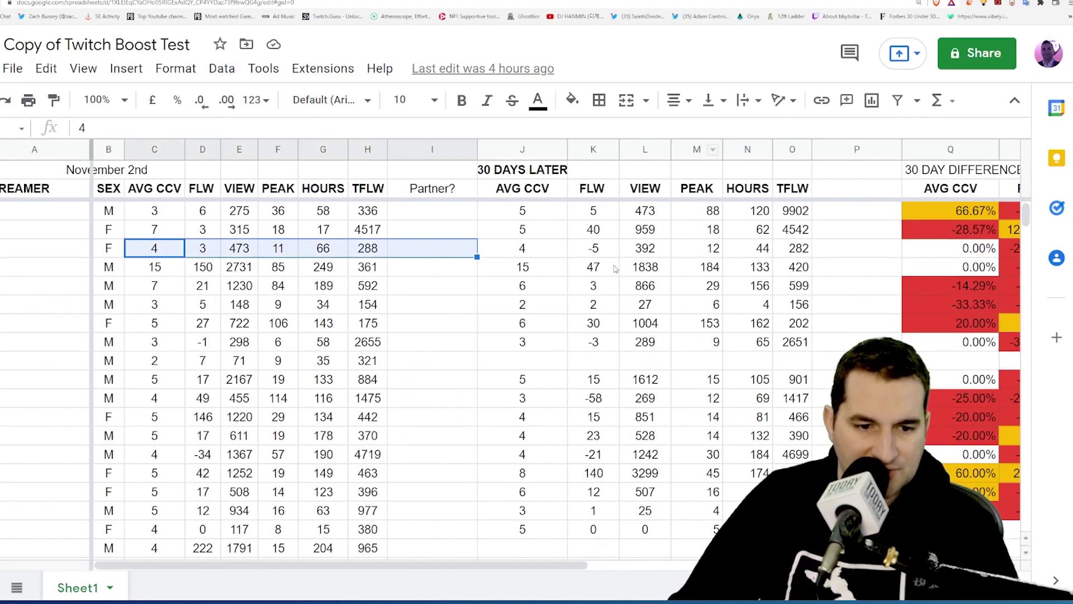
pyautogui.scroll(1, 614, 269)
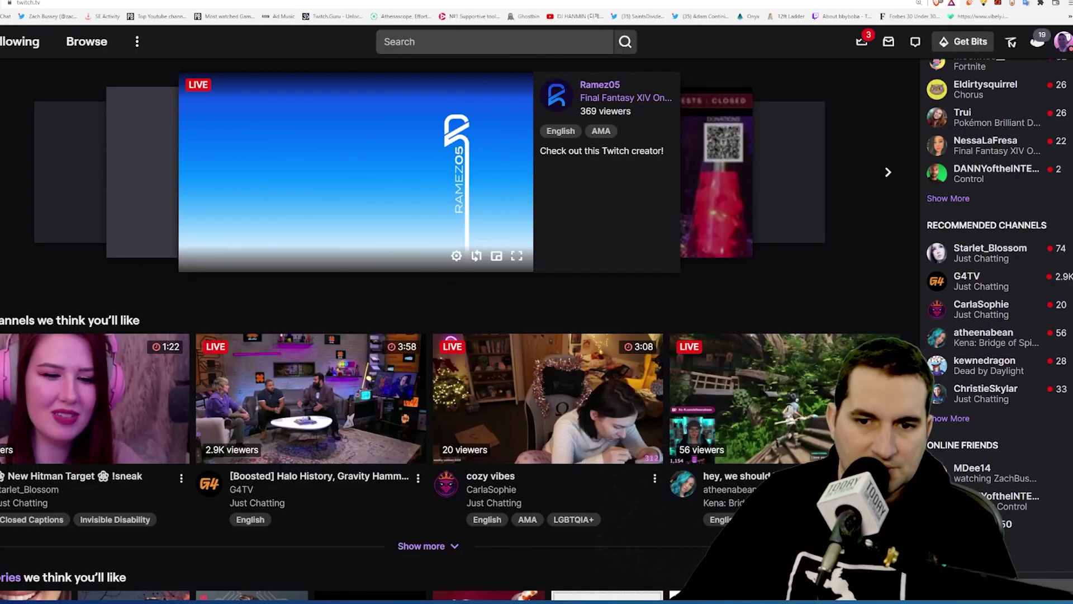